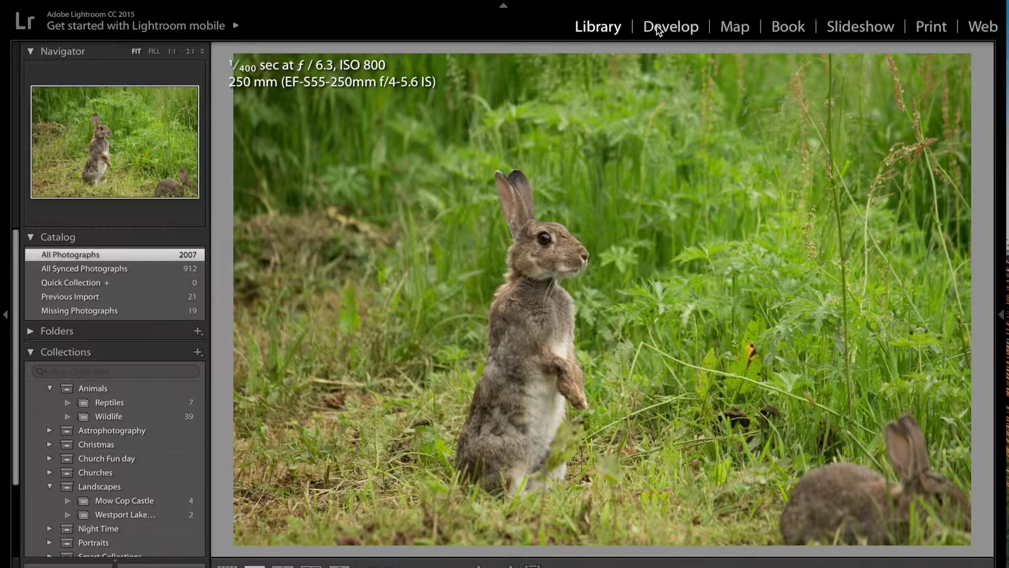
Step: Switch to the Develop module with the wild rabbit photo loaded
click(657, 27)
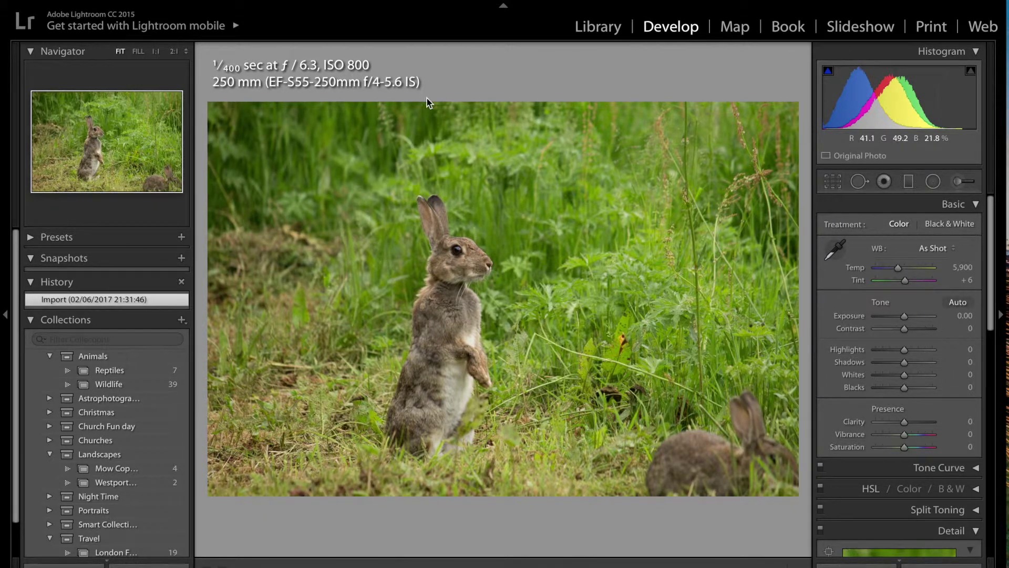
Step: Crop to a tall portrait frame around the standing rabbit, excluding the second rabbit
click(834, 184)
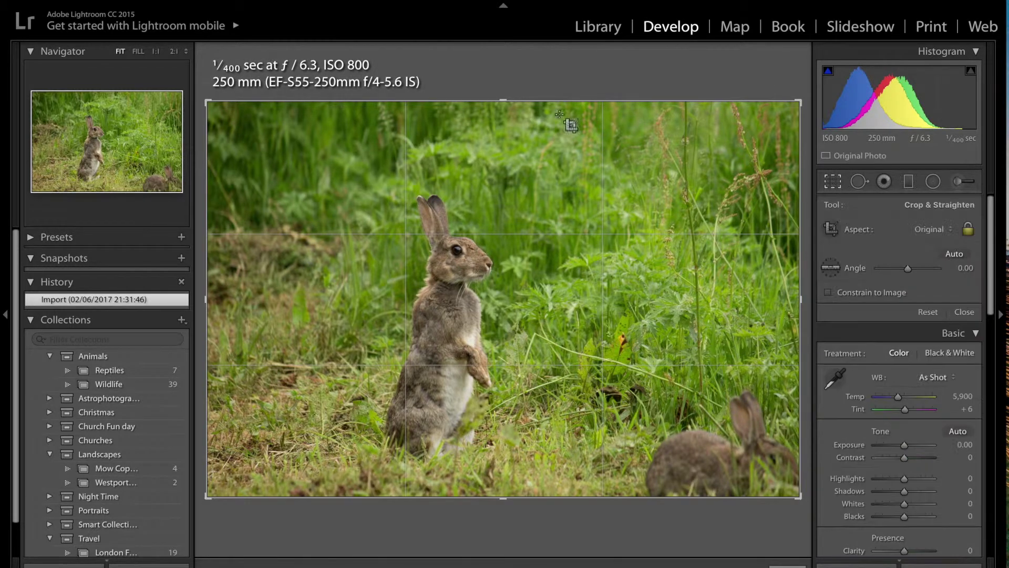
drag(223, 98, 257, 122)
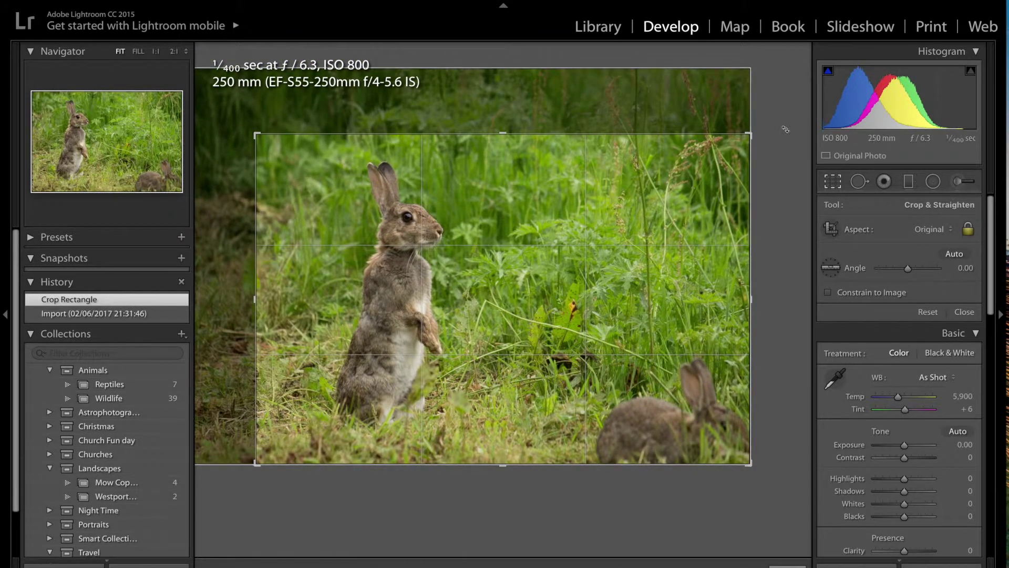
key(x)
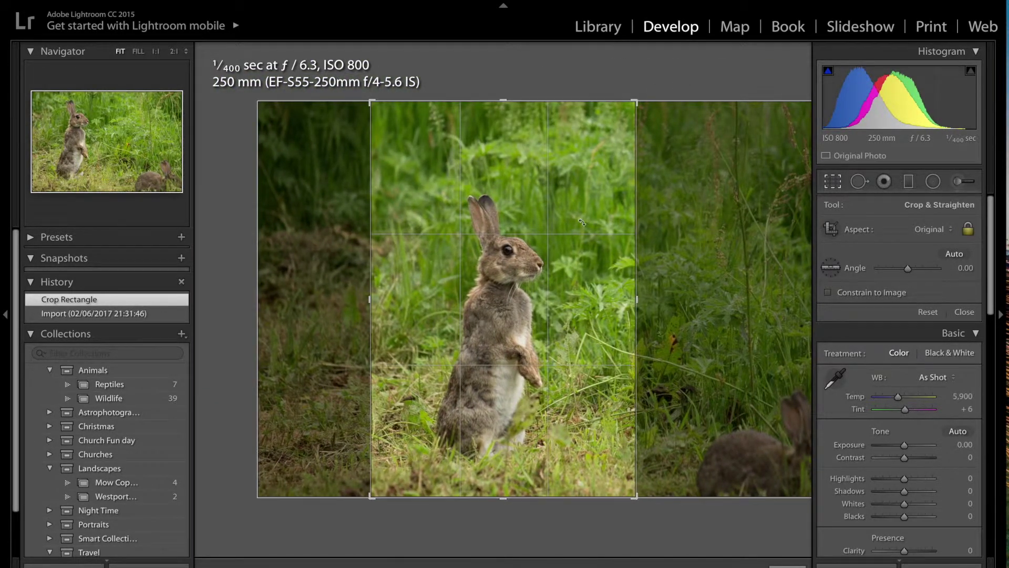
drag(583, 223, 559, 221)
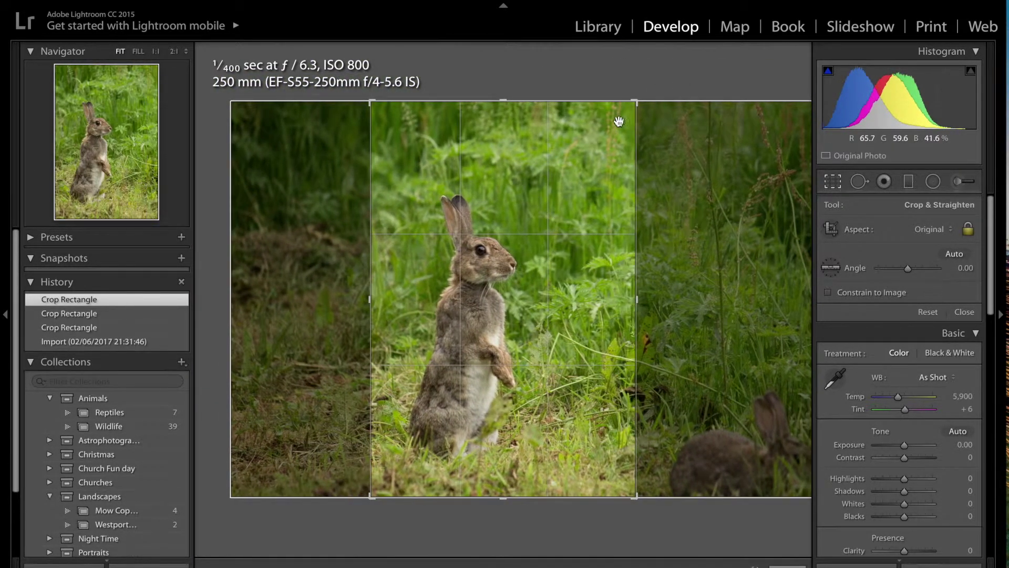
drag(635, 104, 616, 139)
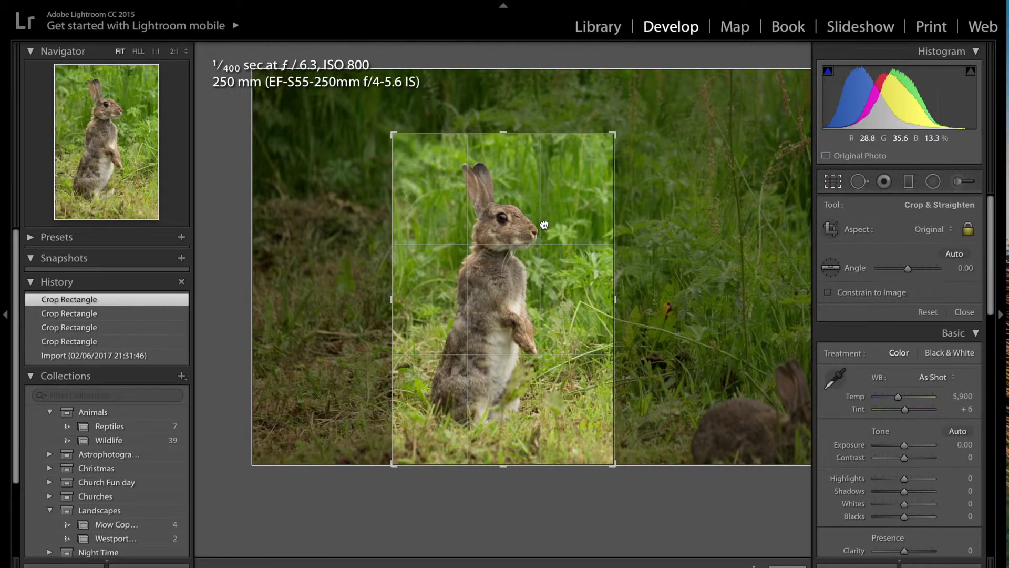
drag(545, 219, 534, 240)
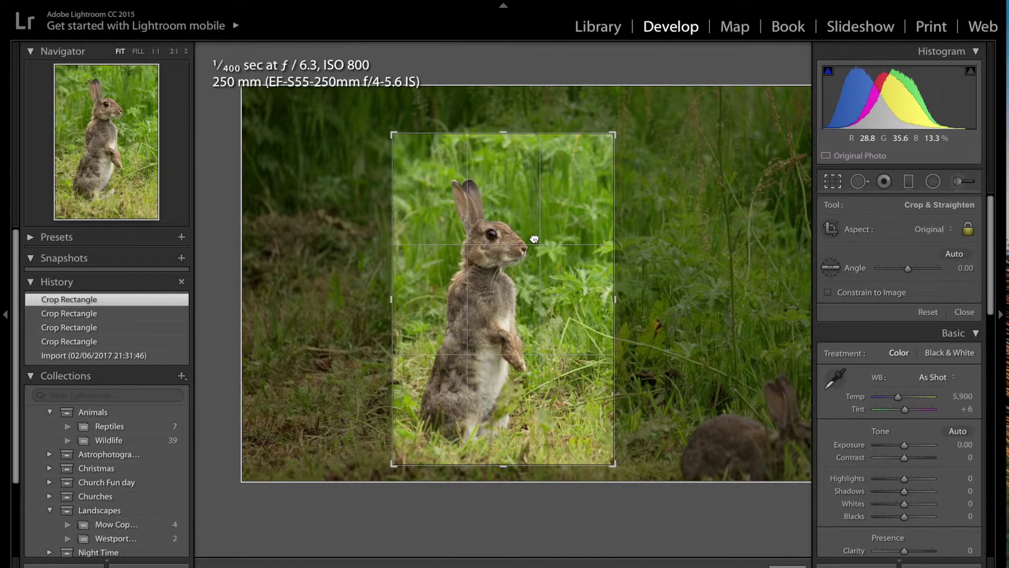
drag(534, 239, 534, 239)
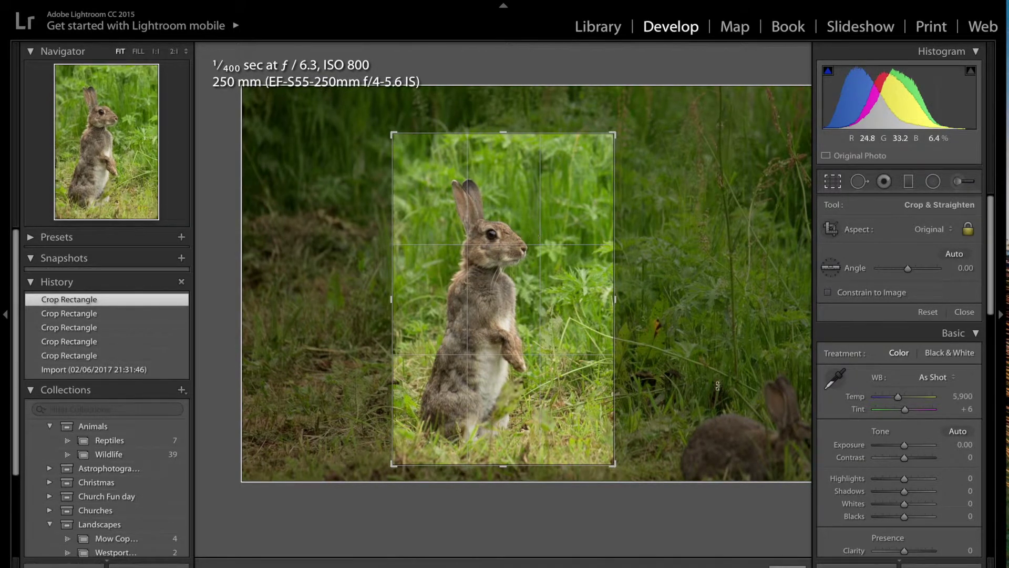
mouse_move(555, 362)
mouse_down()
mouse_move(525, 362)
mouse_move(541, 360)
mouse_move(540, 368)
mouse_up()
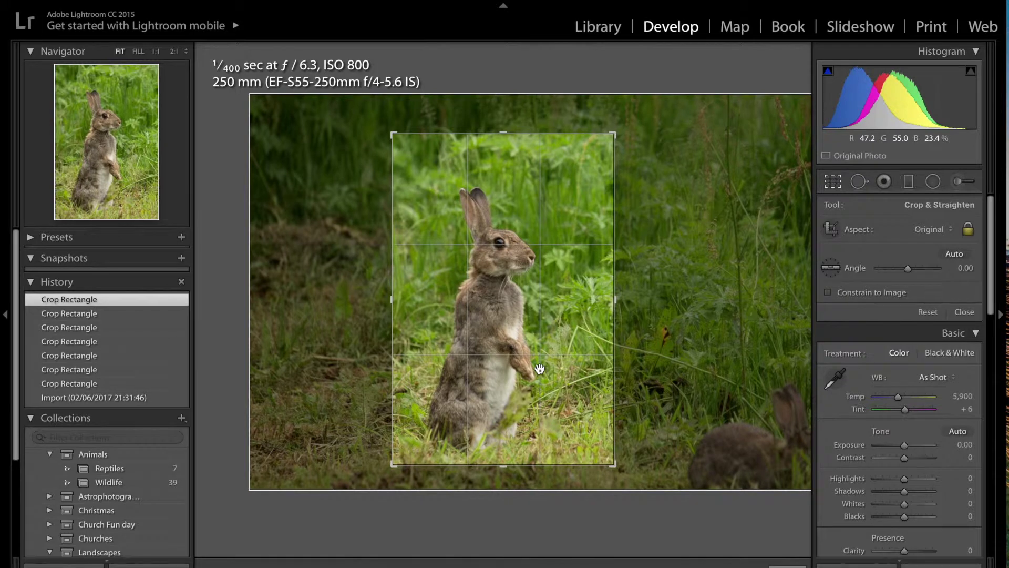
Step: Apply the crop and raise Exposure to +0.45
click(787, 566)
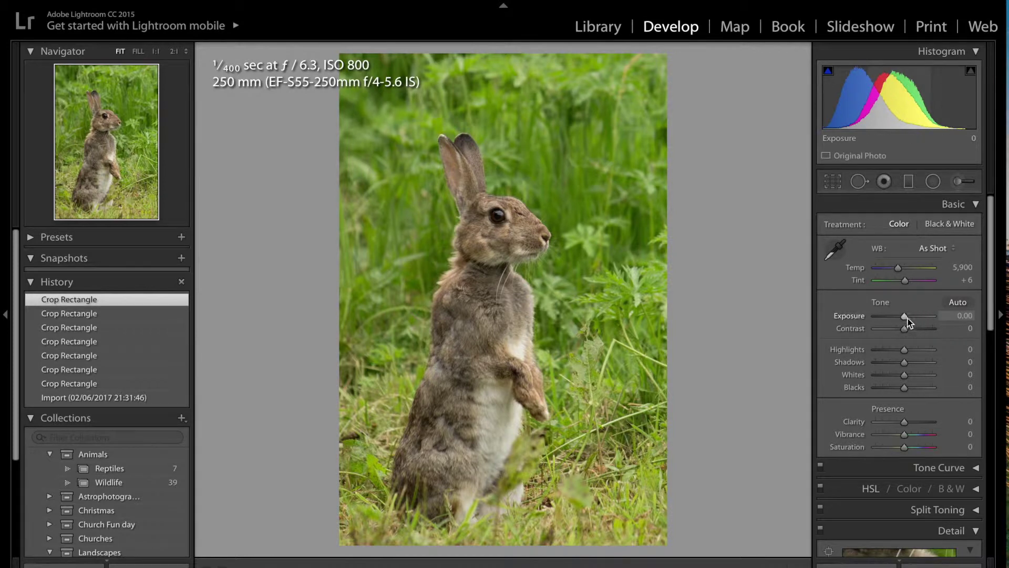
drag(904, 316, 907, 317)
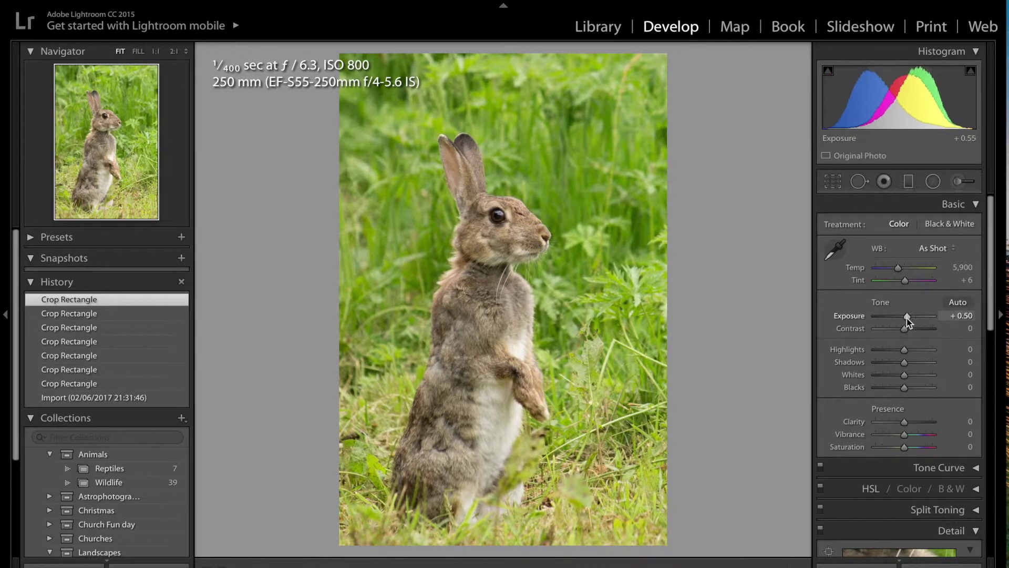
key(Up)
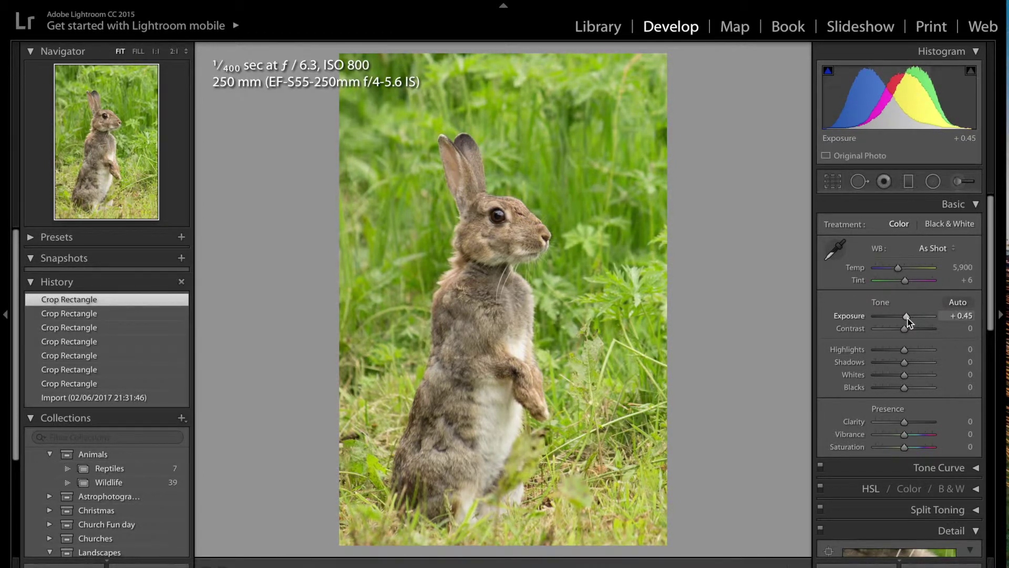
Step: Set Contrast to +17 and Highlights to +41
mouse_move(908, 330)
mouse_down()
mouse_move(927, 332)
mouse_move(910, 341)
mouse_move(940, 342)
mouse_move(909, 333)
mouse_up()
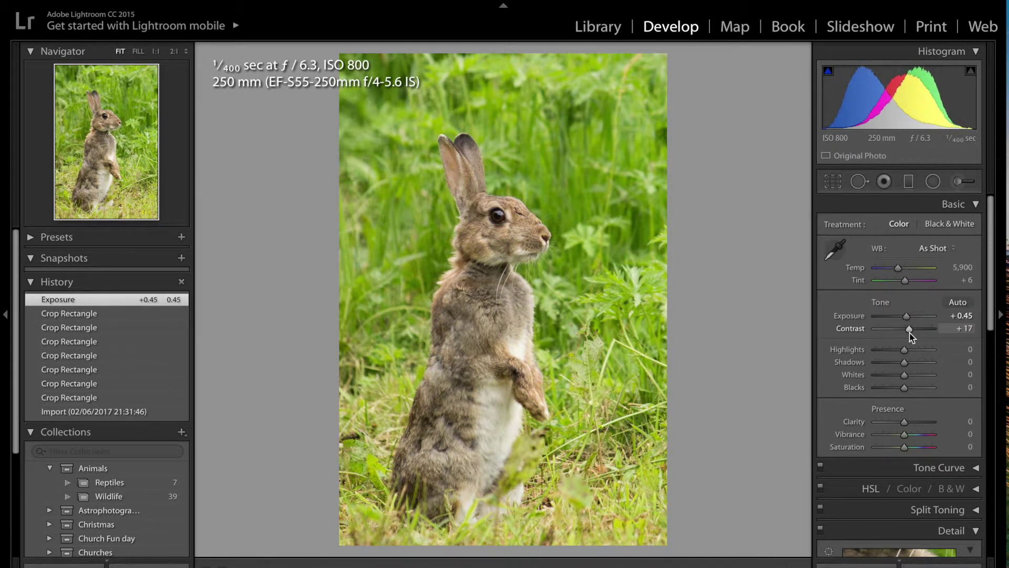
drag(912, 337, 911, 337)
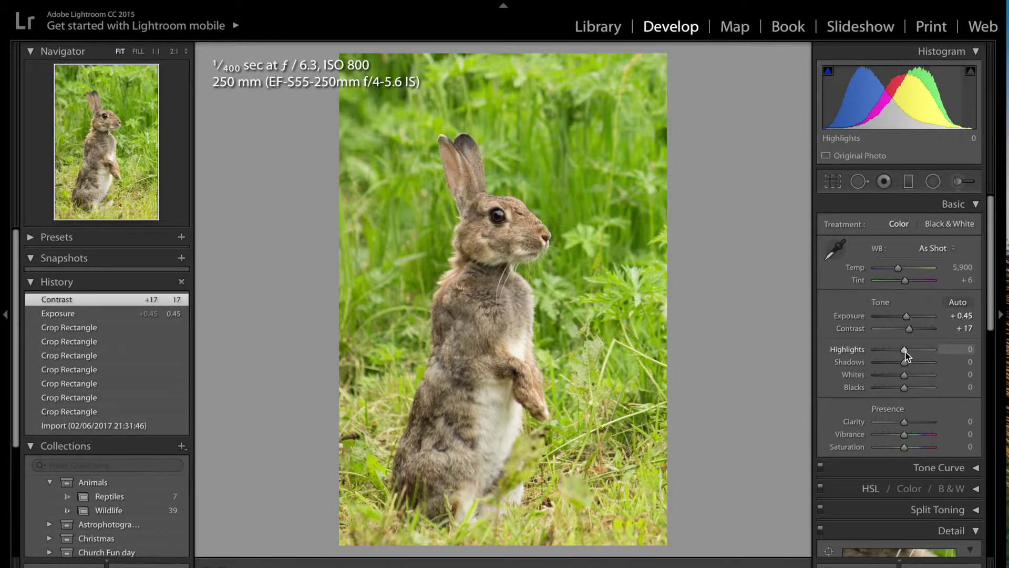
drag(905, 350, 917, 371)
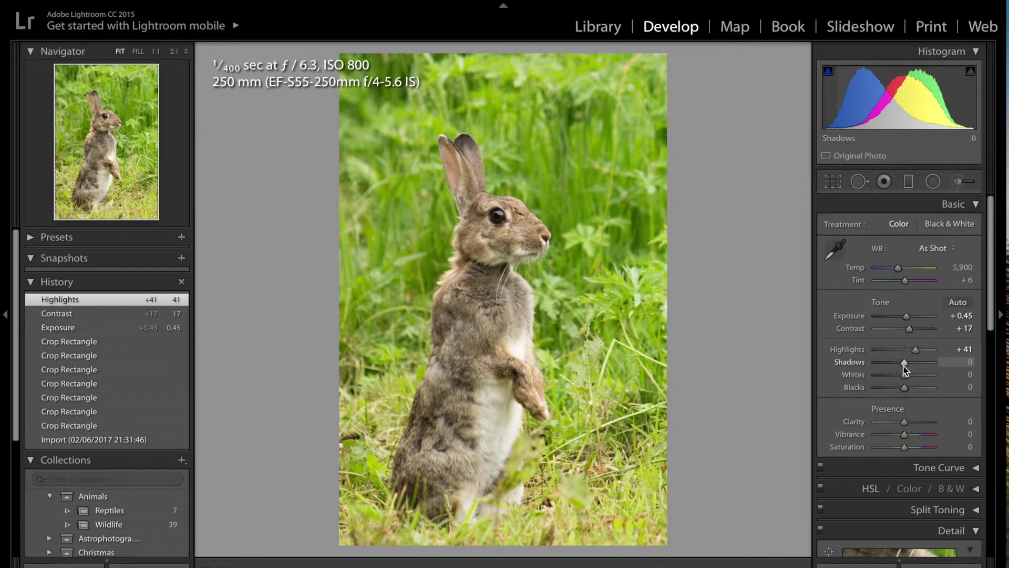
Step: Set Shadows to -53 and Whites to +13, with Blacks reset to 0
mouse_move(904, 364)
mouse_down()
mouse_move(875, 369)
mouse_move(944, 371)
mouse_move(869, 372)
mouse_move(904, 370)
mouse_move(889, 370)
mouse_up()
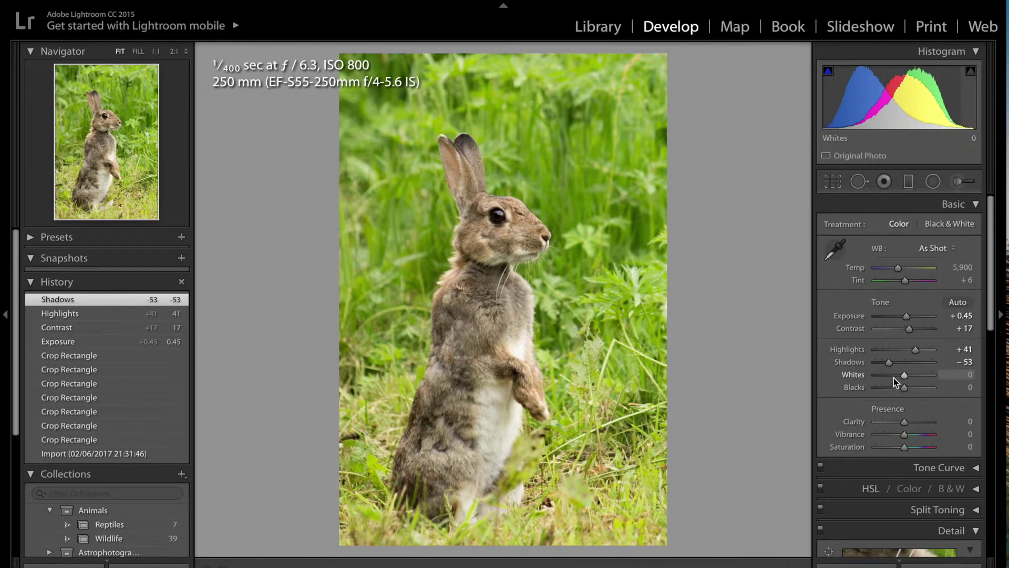
drag(893, 378, 907, 399)
double_click(854, 388)
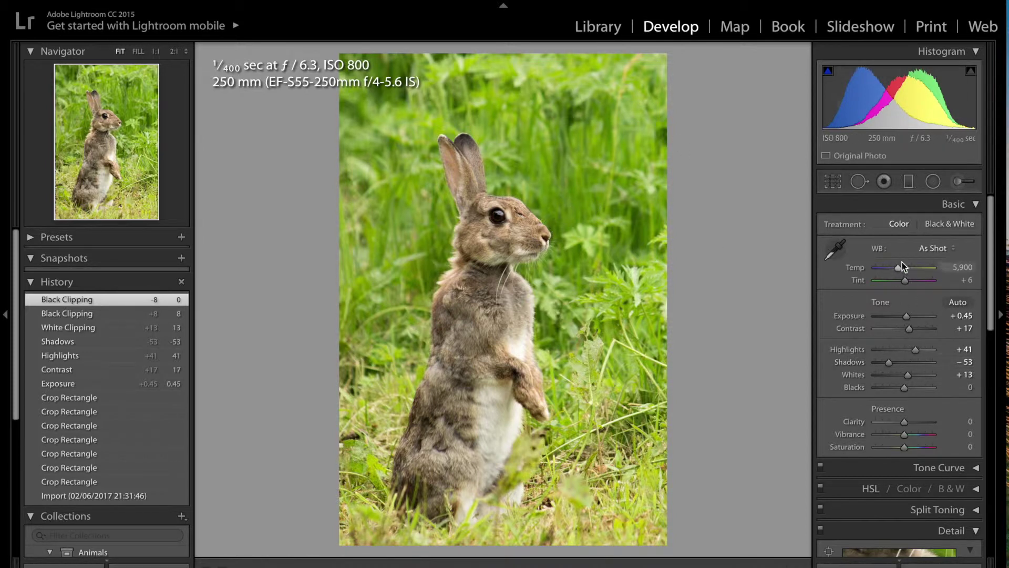
Step: Draw a radial filter over the rabbit's eye, duplicate it and align both pins
click(933, 182)
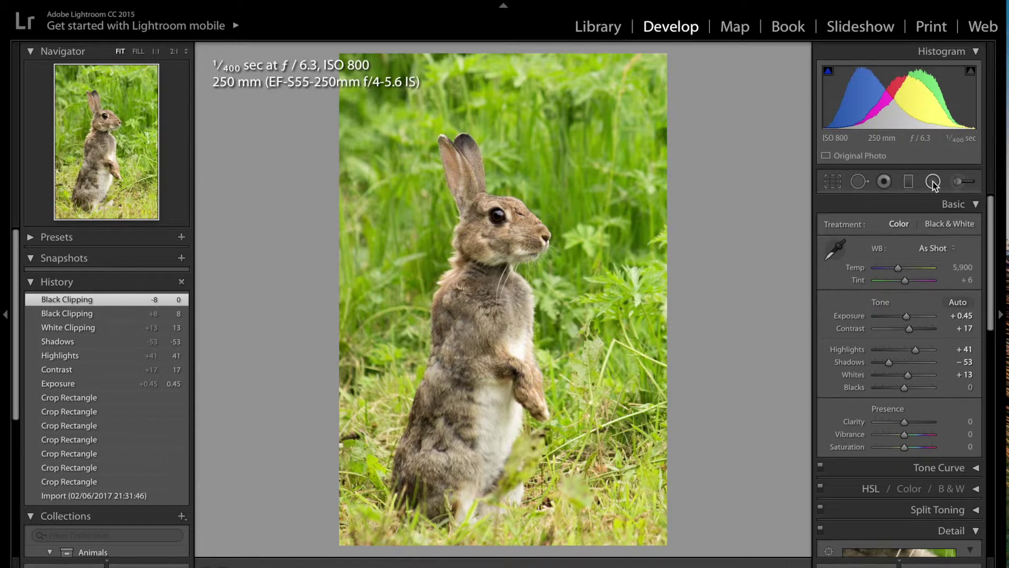
drag(499, 219, 502, 220)
right_click(504, 210)
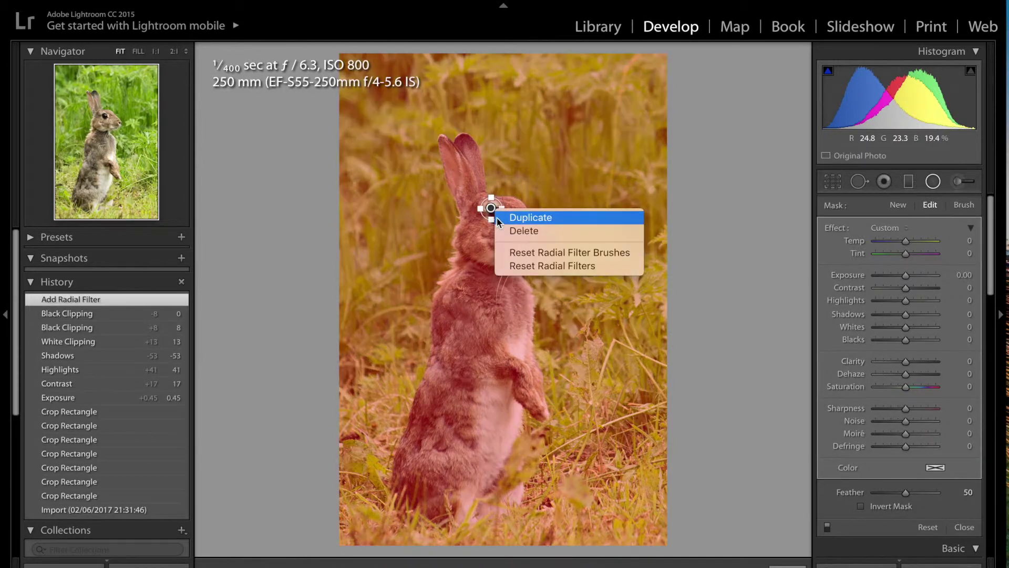
click(511, 199)
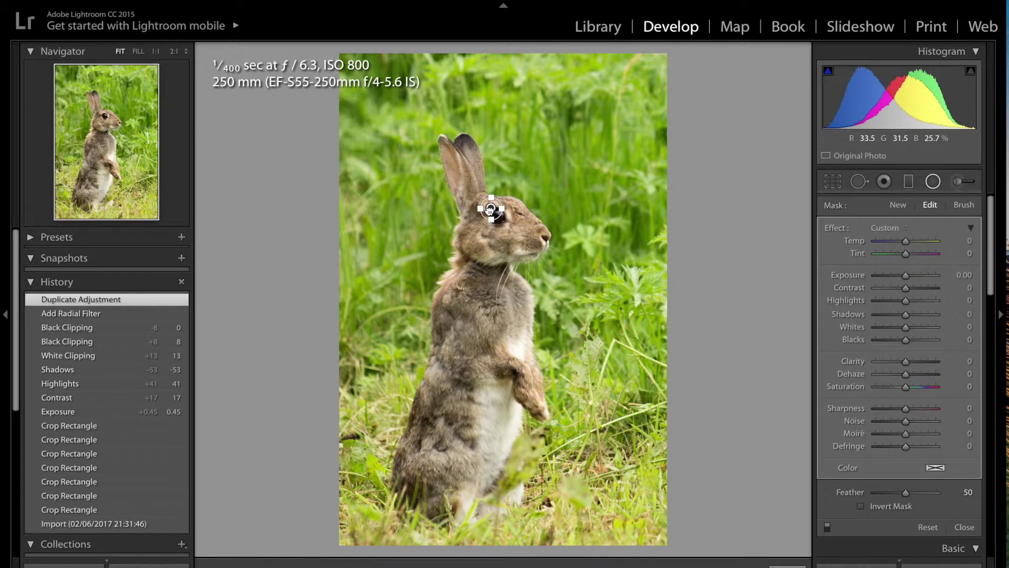
drag(489, 209, 497, 216)
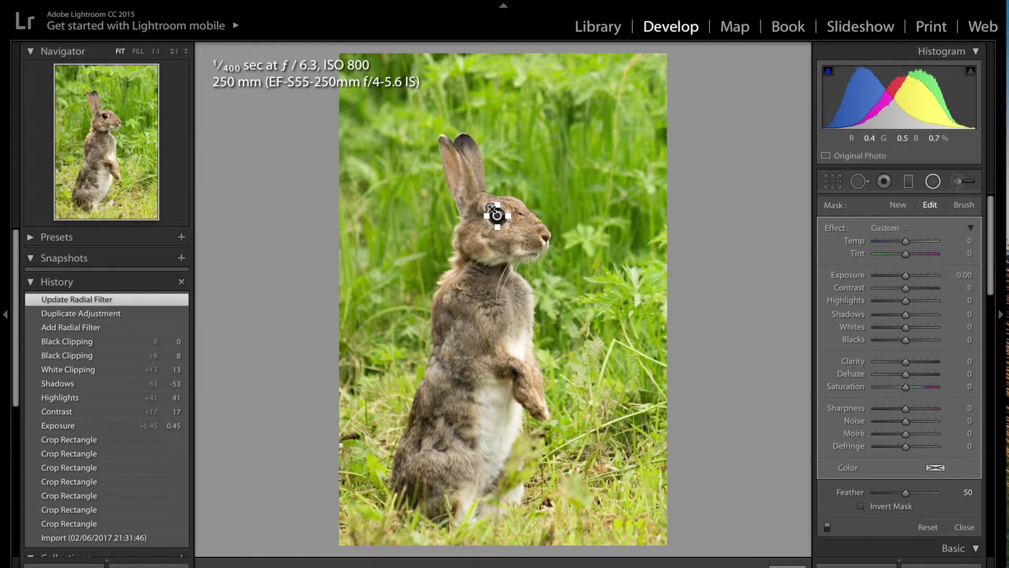
click(491, 208)
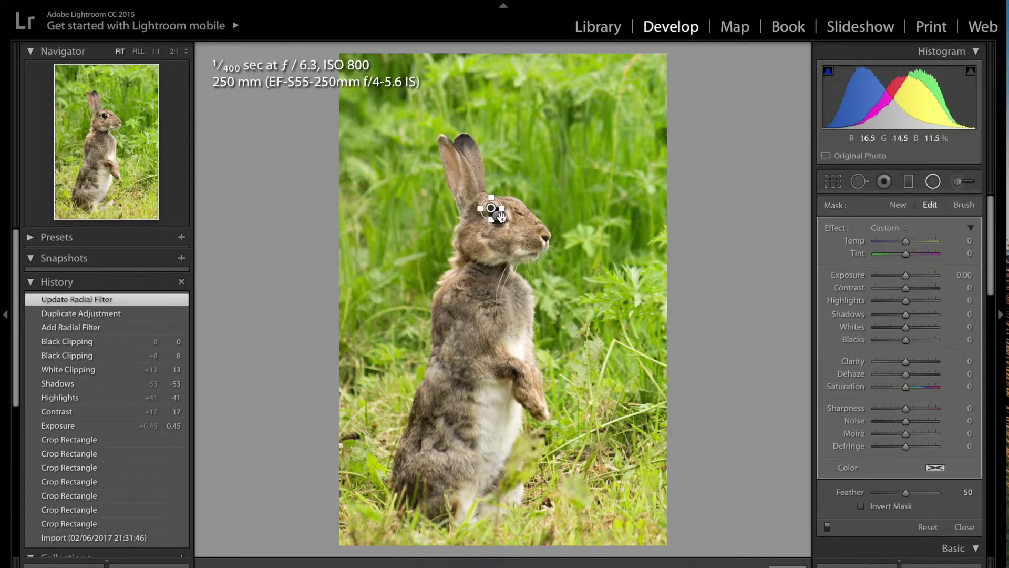
drag(490, 208, 497, 215)
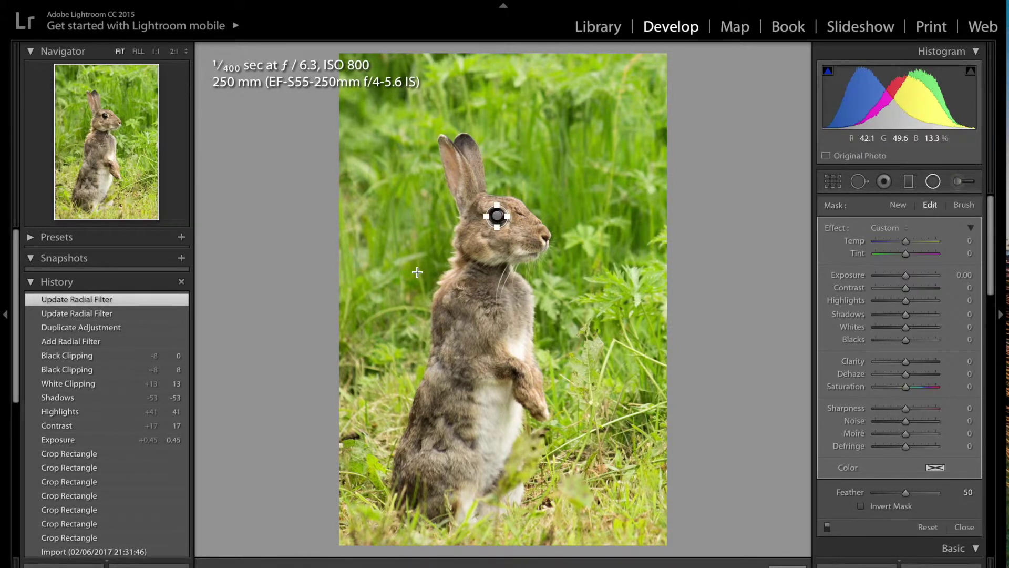
Step: At 1:1 zoom, flatten the oval to fit the eye and enable Invert Mask
key(ctrl+equal)
key(ctrl+minus)
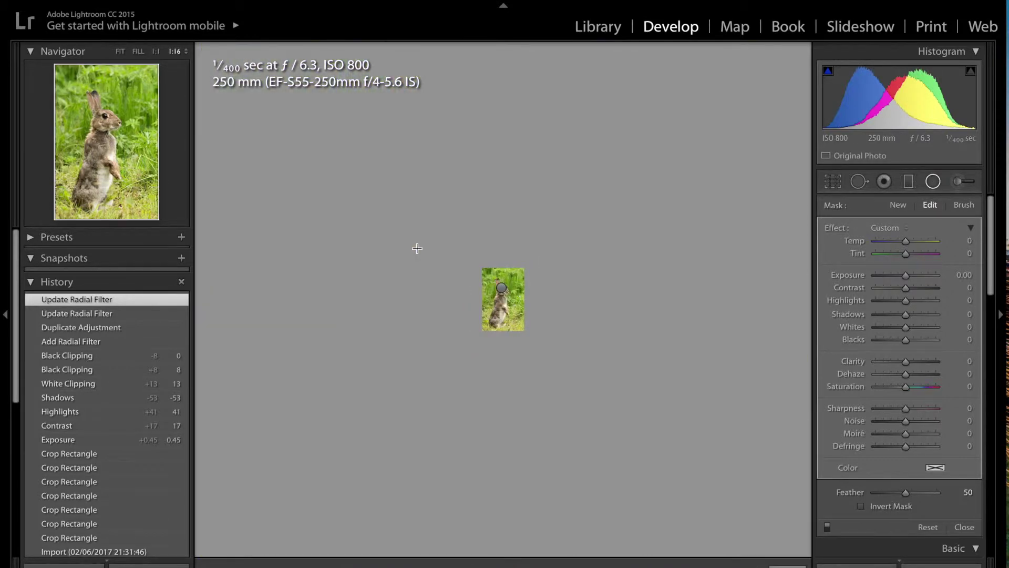
key(z)
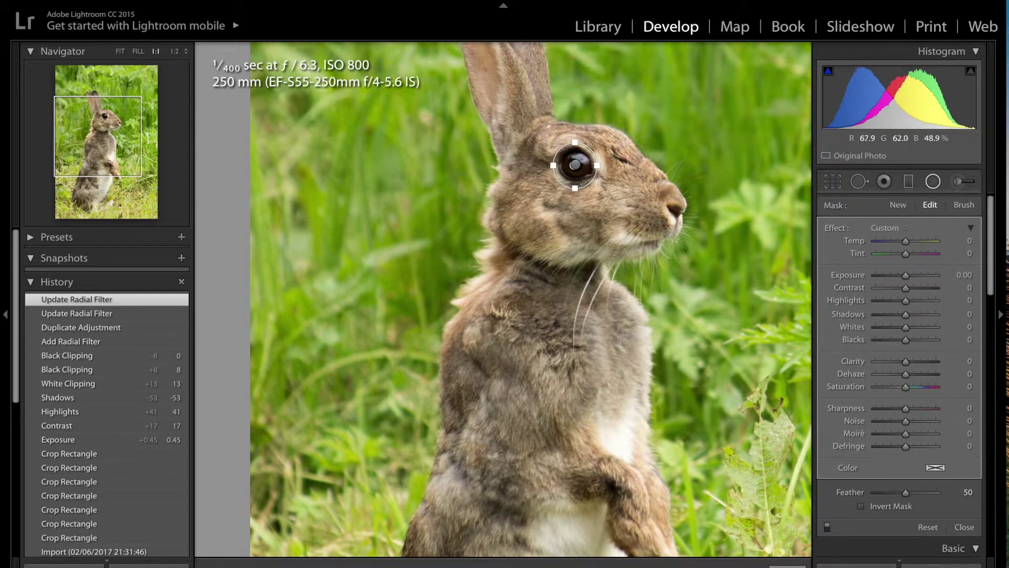
drag(575, 188, 591, 166)
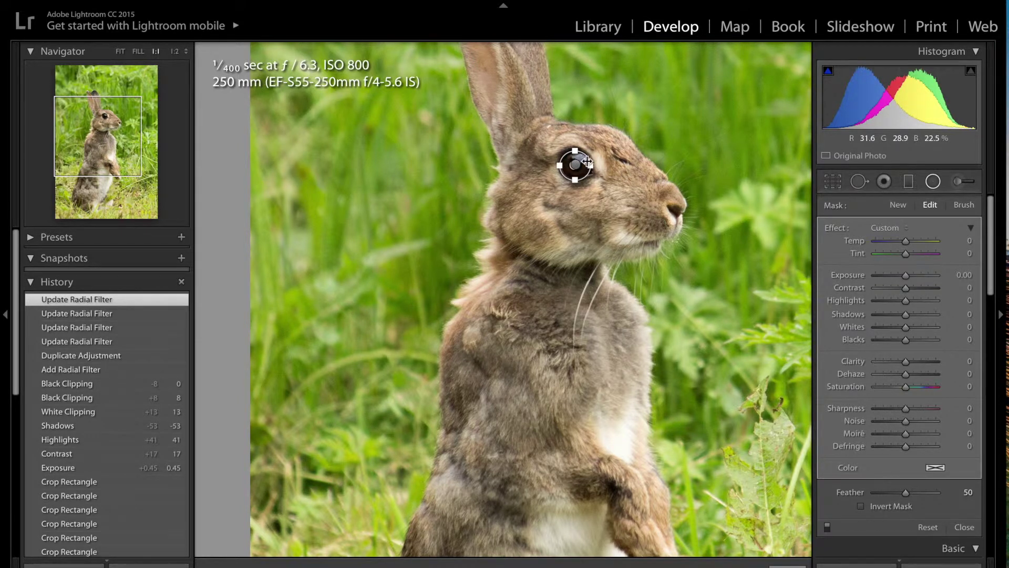
click(861, 506)
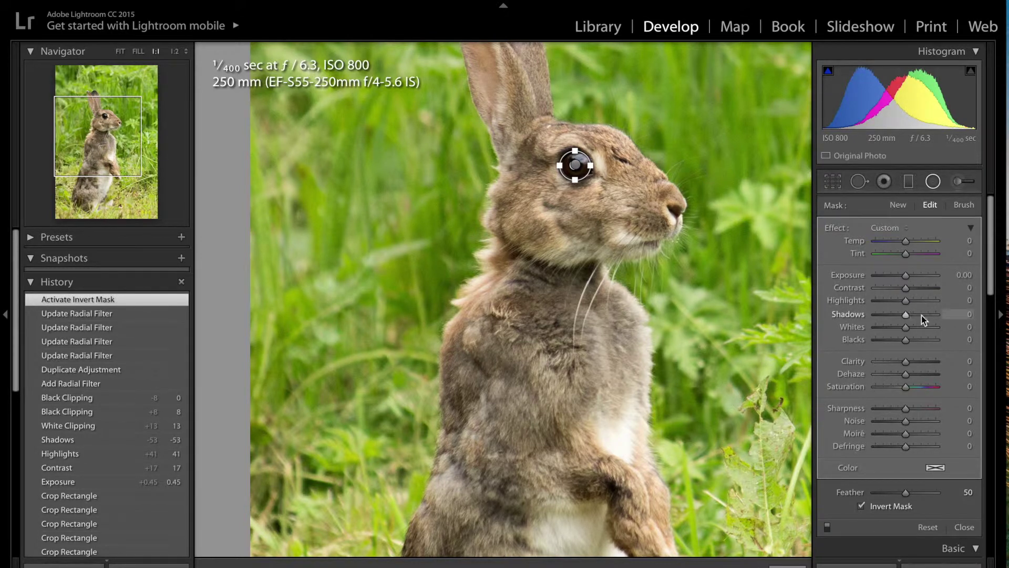
Step: Set the eye filter's Shadows to 35
drag(906, 318, 880, 329)
key(Up)
key(Up)
key(Up)
key(Up)
text(35)
key(Return)
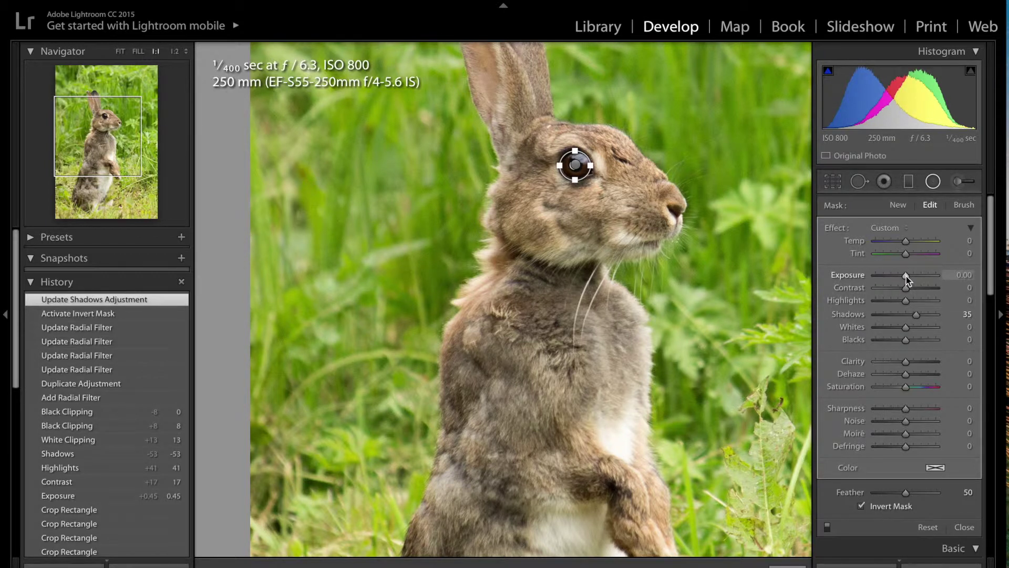
Step: Raise the eye's Exposure to 0.52 and Highlights to 22, then close the filter
mouse_move(906, 276)
mouse_down()
mouse_move(921, 280)
mouse_move(908, 293)
mouse_up()
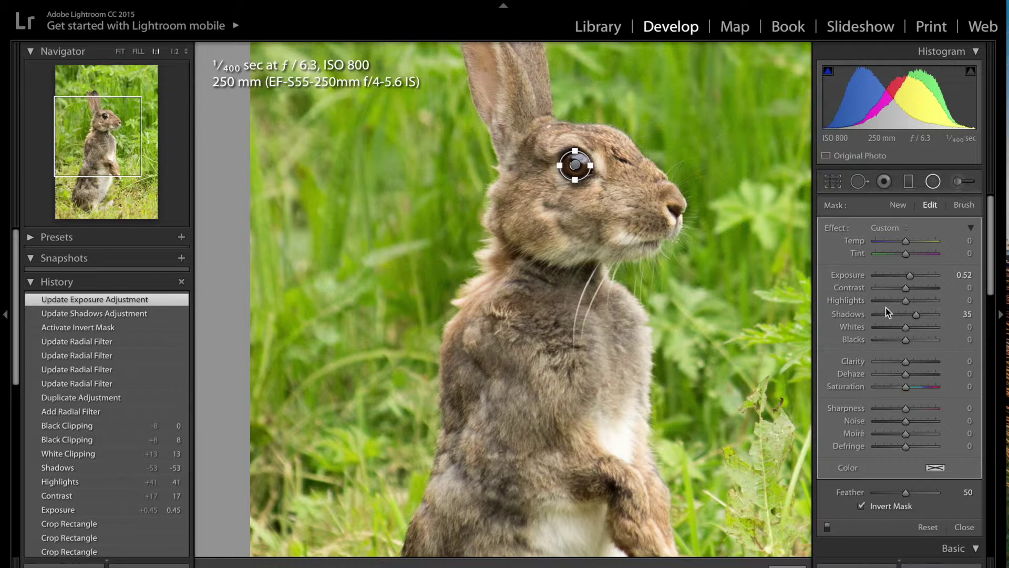
mouse_move(908, 304)
mouse_down()
mouse_move(927, 304)
mouse_move(894, 307)
mouse_move(915, 314)
mouse_up()
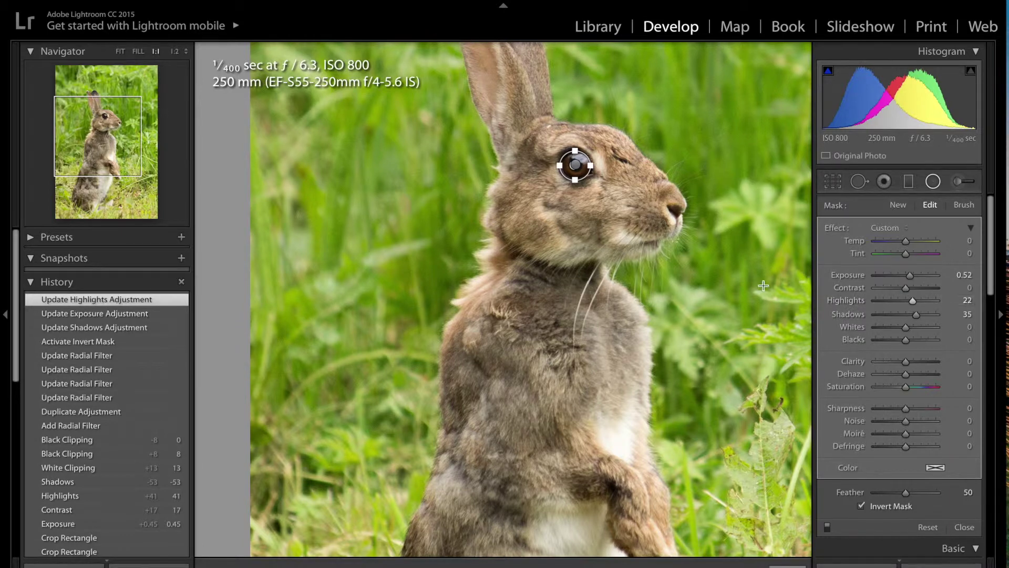
key(shift+m)
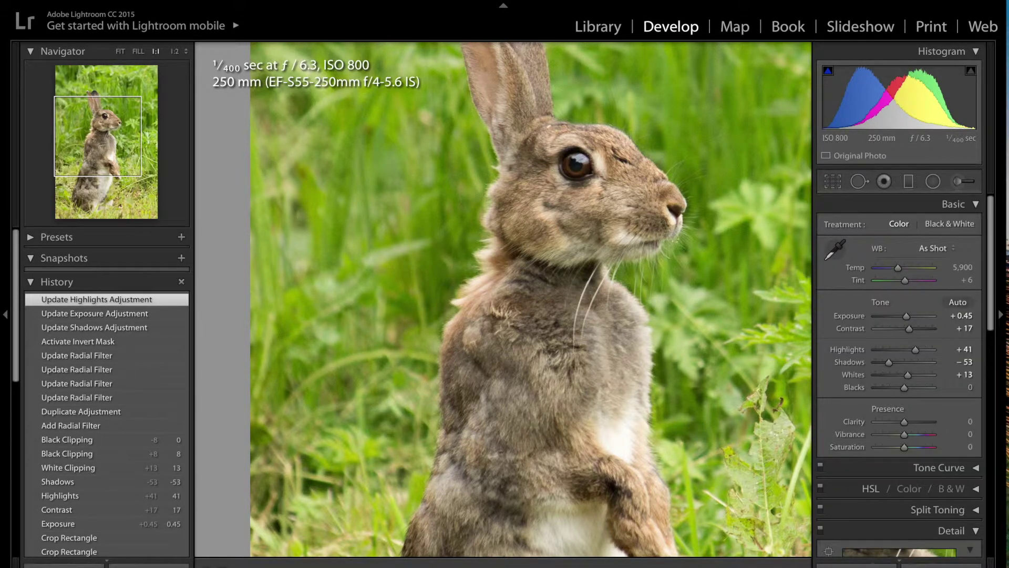
click(553, 303)
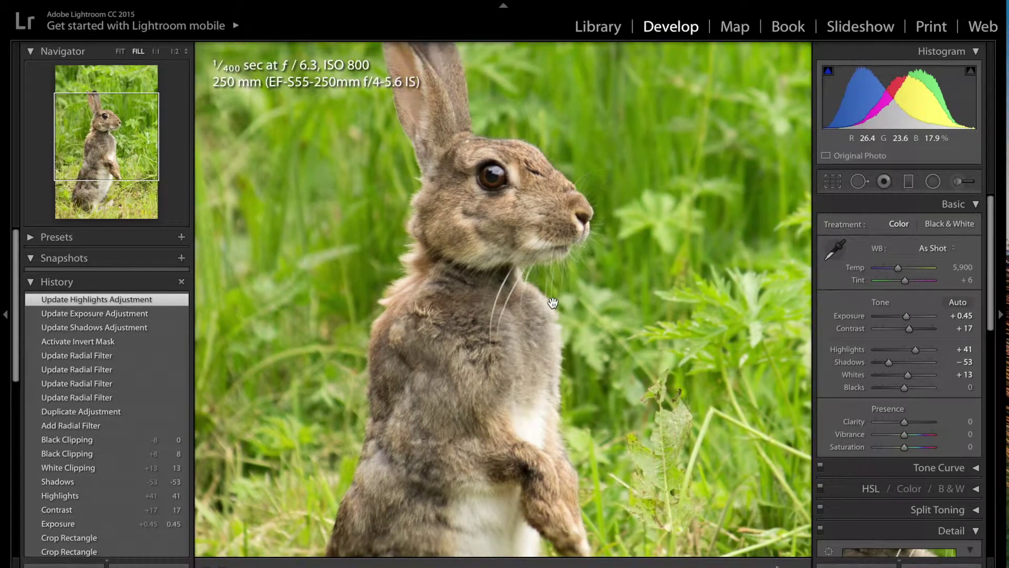
Step: Fit the photo in view and set Clarity +15, Vibrance +12 and Saturation +7
click(552, 302)
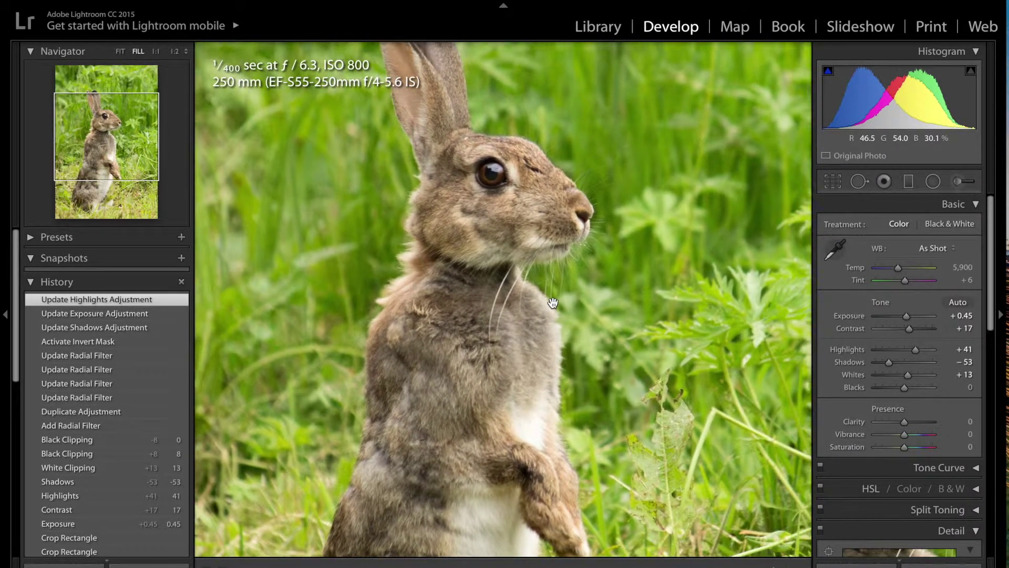
click(122, 52)
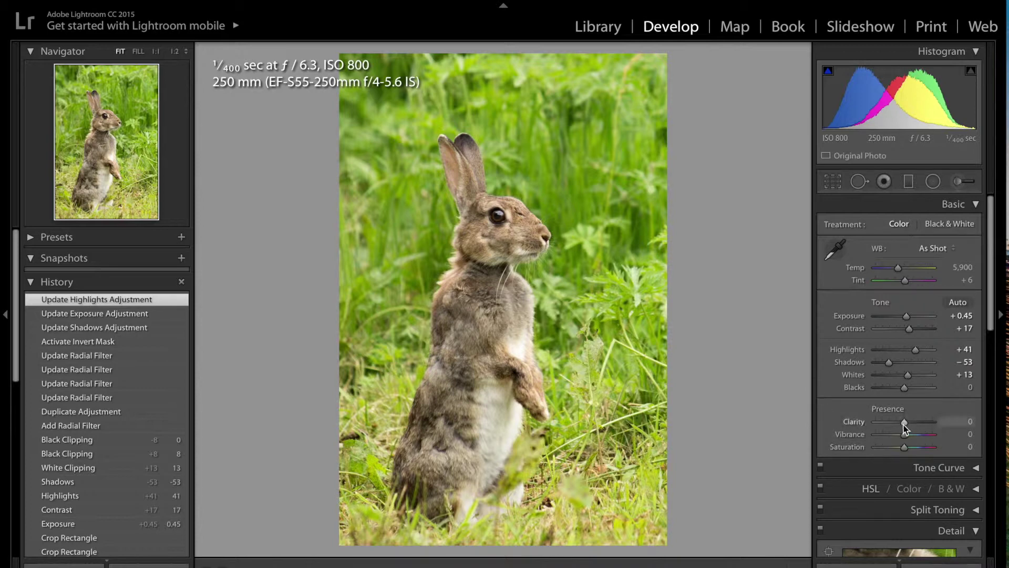
drag(903, 424, 949, 430)
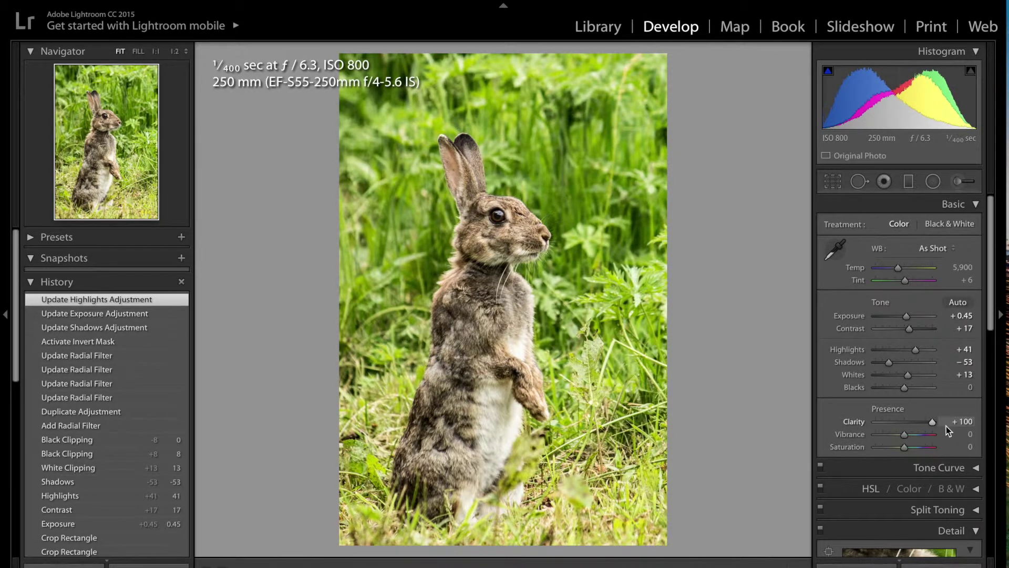
drag(931, 430, 907, 427)
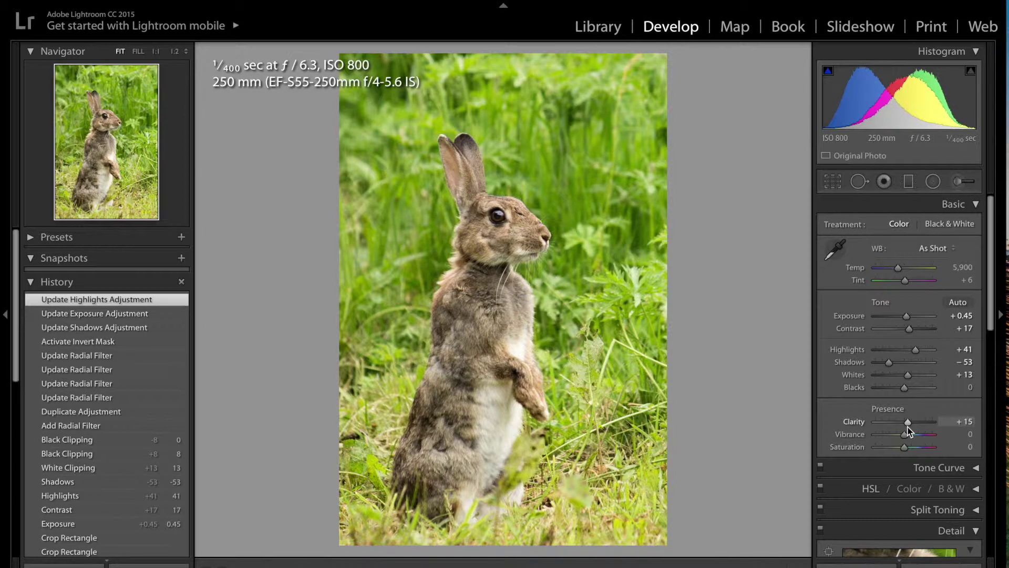
drag(909, 430, 909, 462)
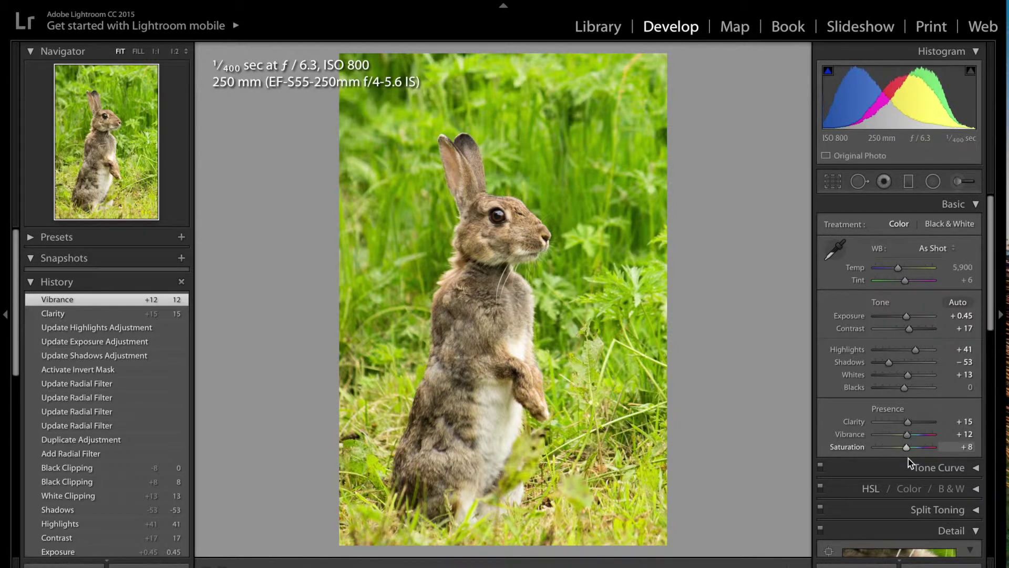
drag(908, 459, 907, 459)
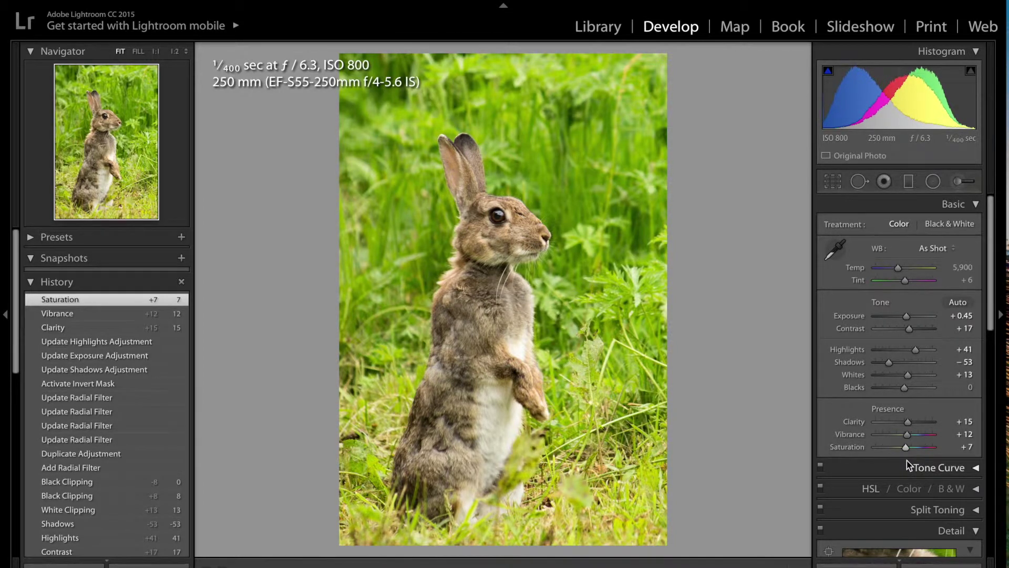
click(976, 205)
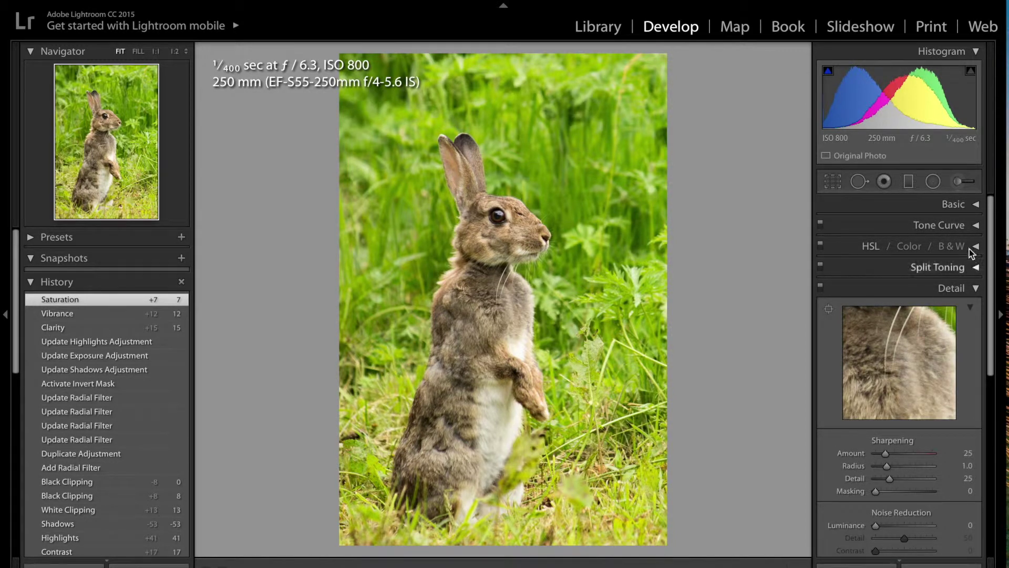
Step: In the Detail panel, set Sharpening Amount to 42 and Luminance noise reduction to 50
click(976, 290)
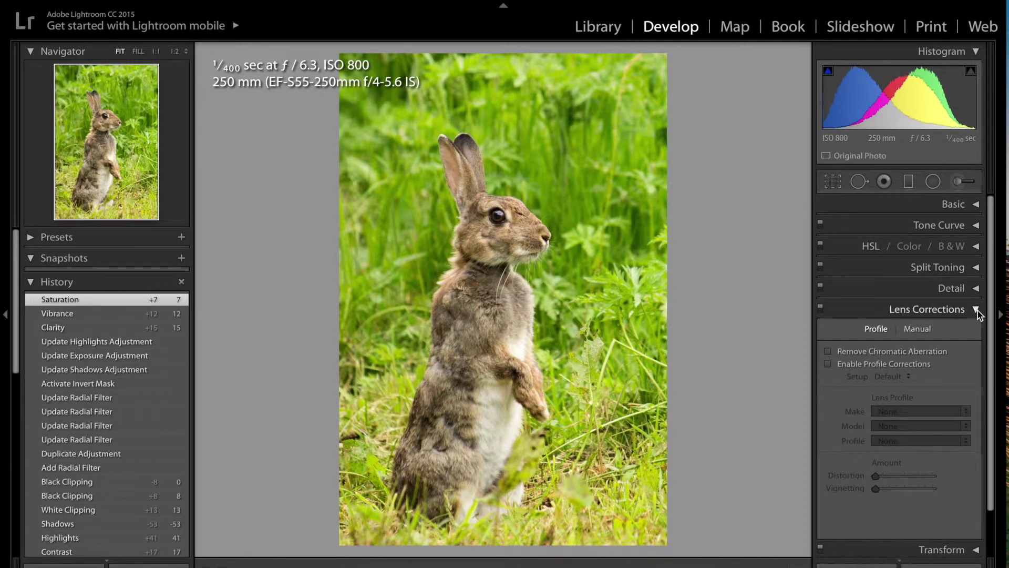
click(977, 310)
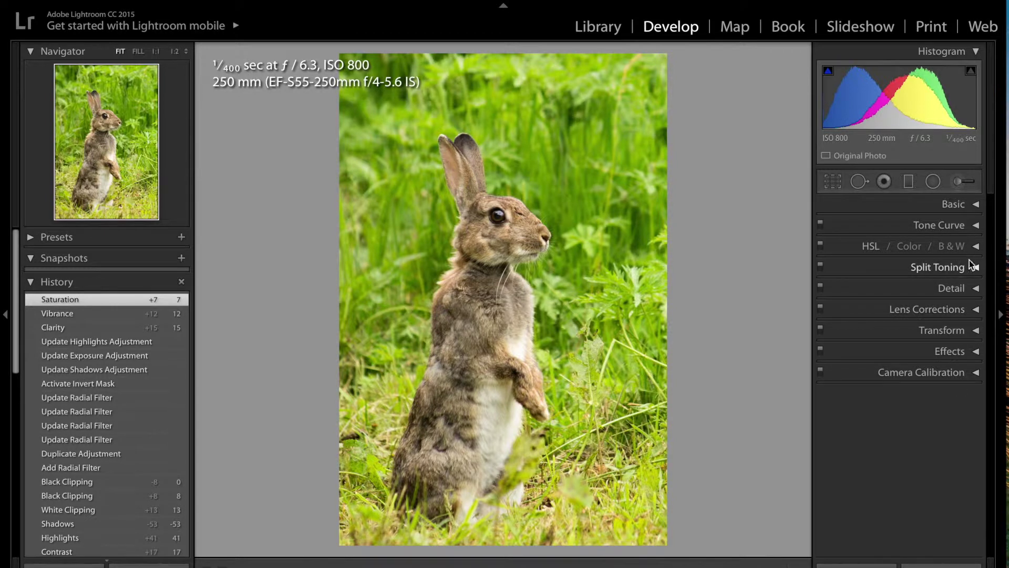
click(975, 289)
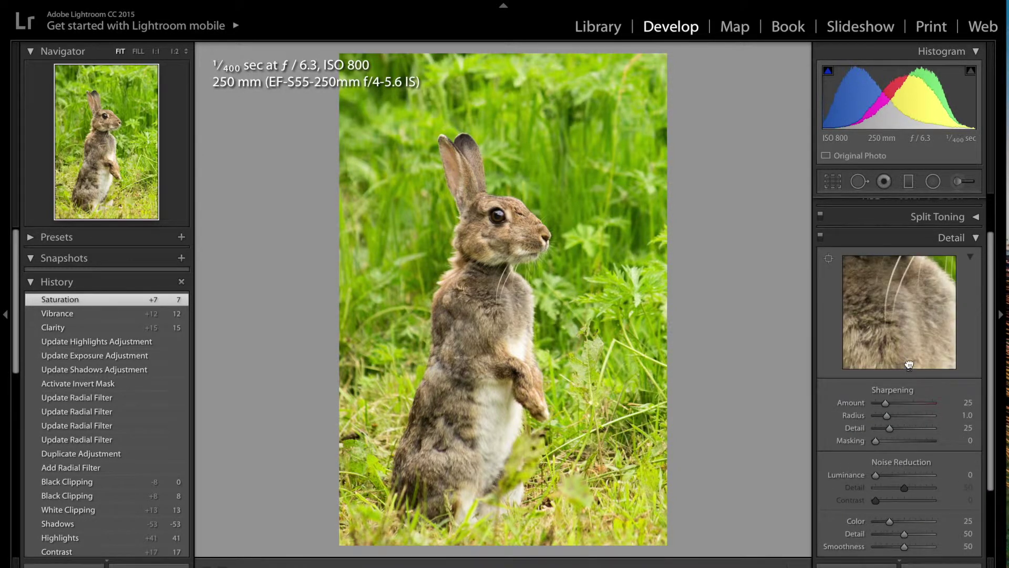
drag(901, 287, 890, 347)
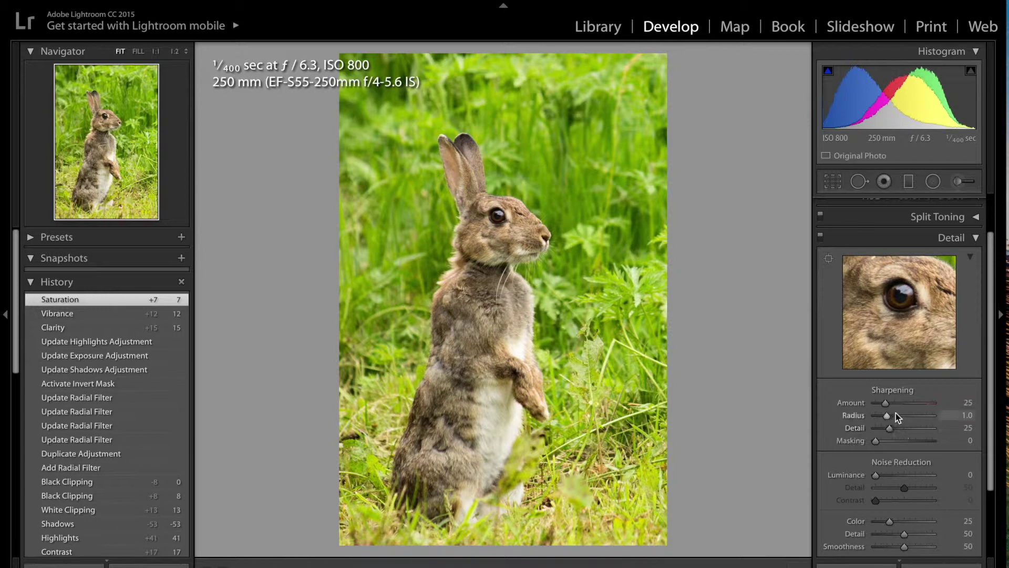
drag(889, 404, 892, 403)
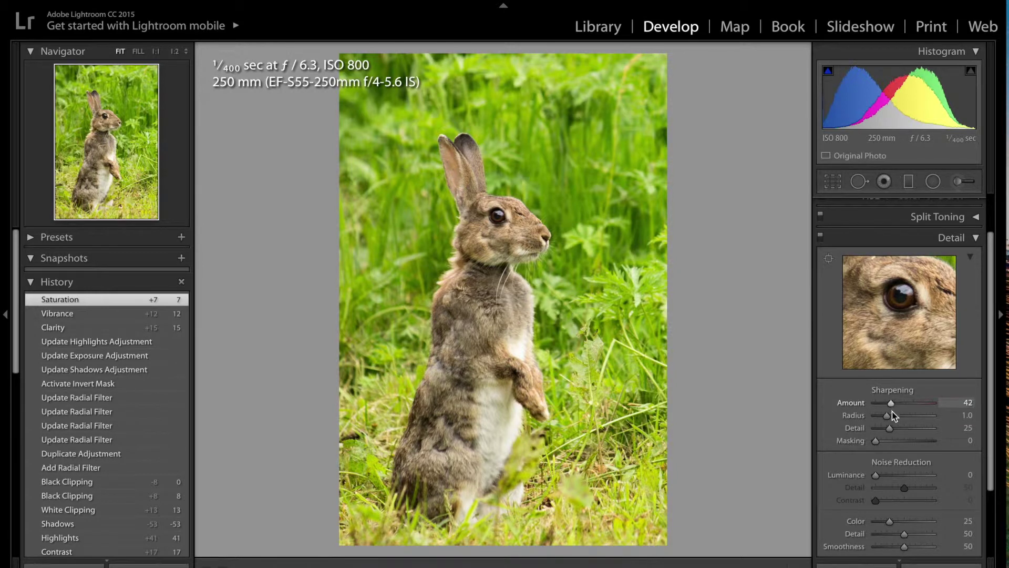
drag(875, 477, 902, 476)
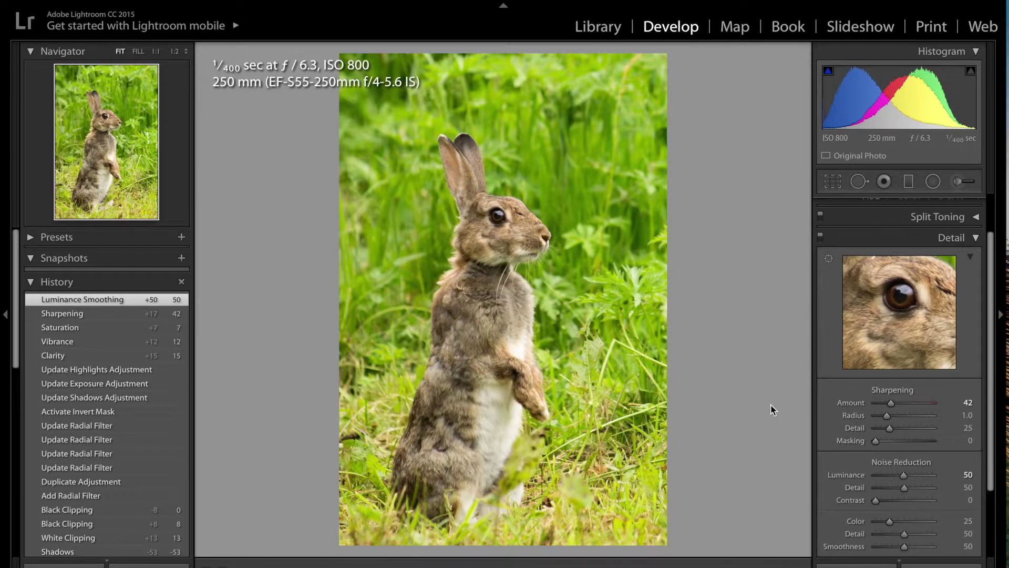
click(973, 236)
Step: Turn on Remove Chromatic Aberration and the Canon lens profile correction
click(977, 311)
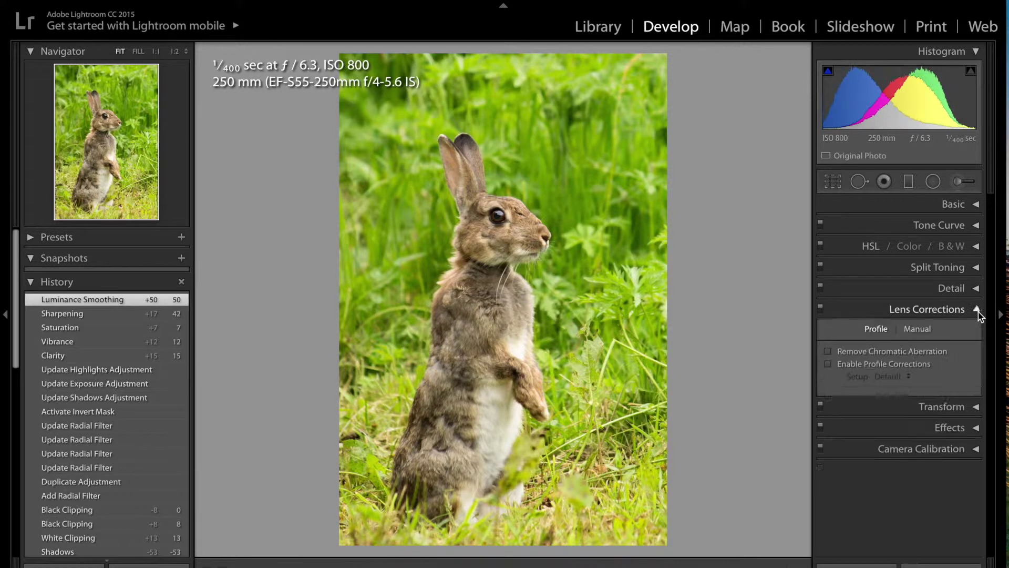
click(828, 365)
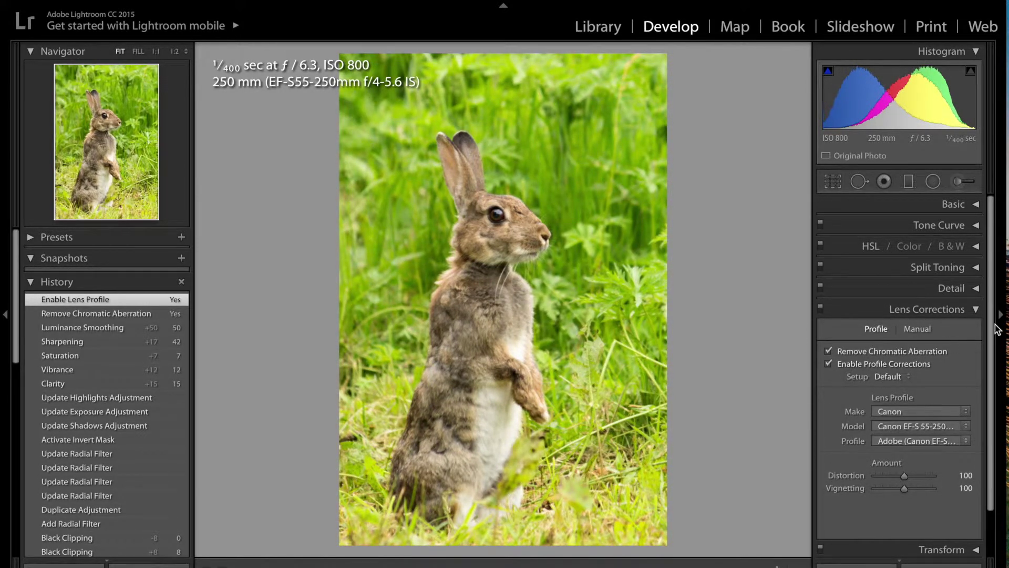
click(975, 311)
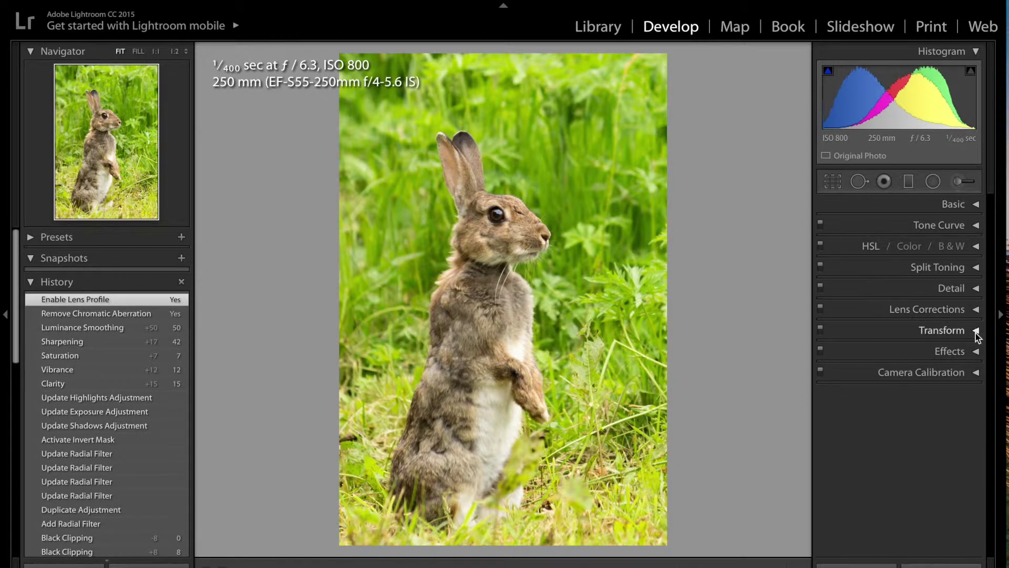
click(976, 332)
click(976, 299)
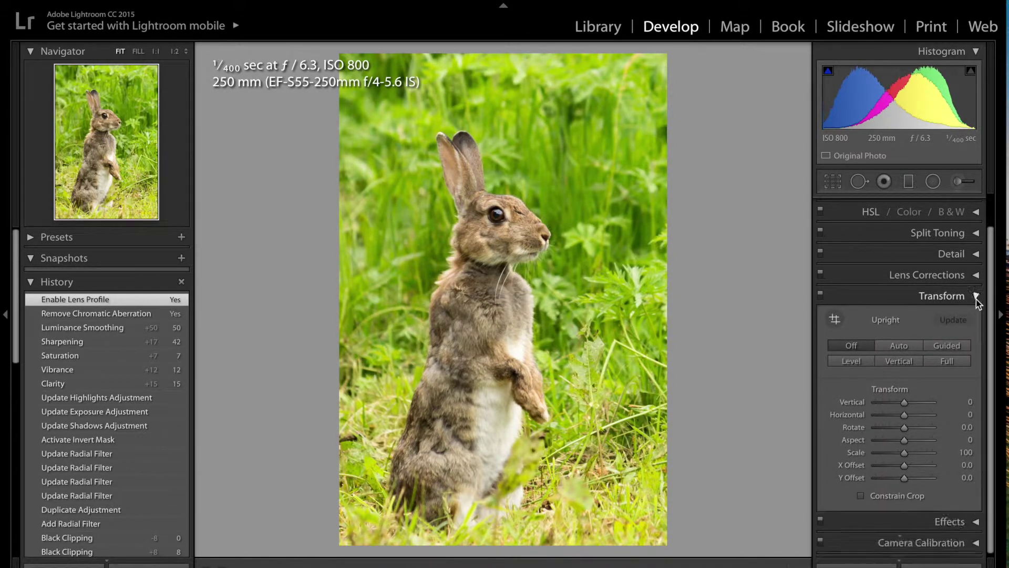
click(976, 352)
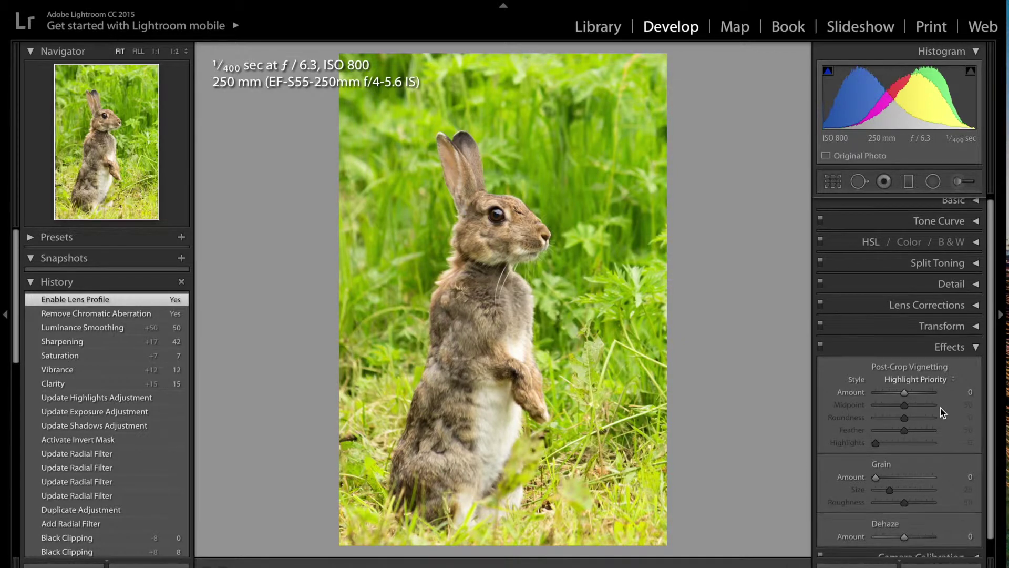
mouse_move(902, 394)
mouse_down()
mouse_move(886, 397)
mouse_move(927, 396)
mouse_move(908, 399)
mouse_up()
double_click(851, 394)
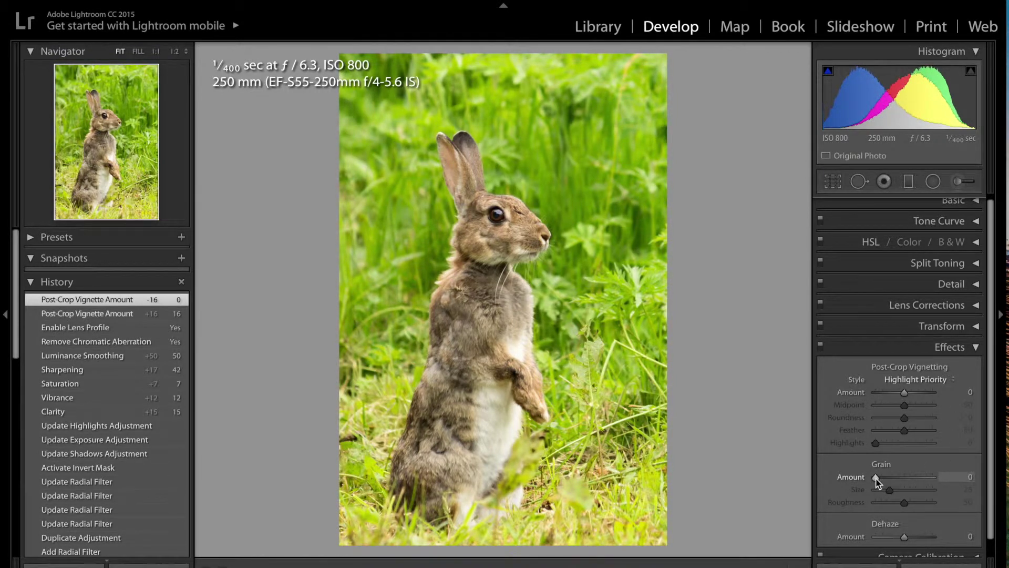
drag(876, 479, 921, 479)
drag(921, 479, 862, 481)
scroll(916, 472, down, 1)
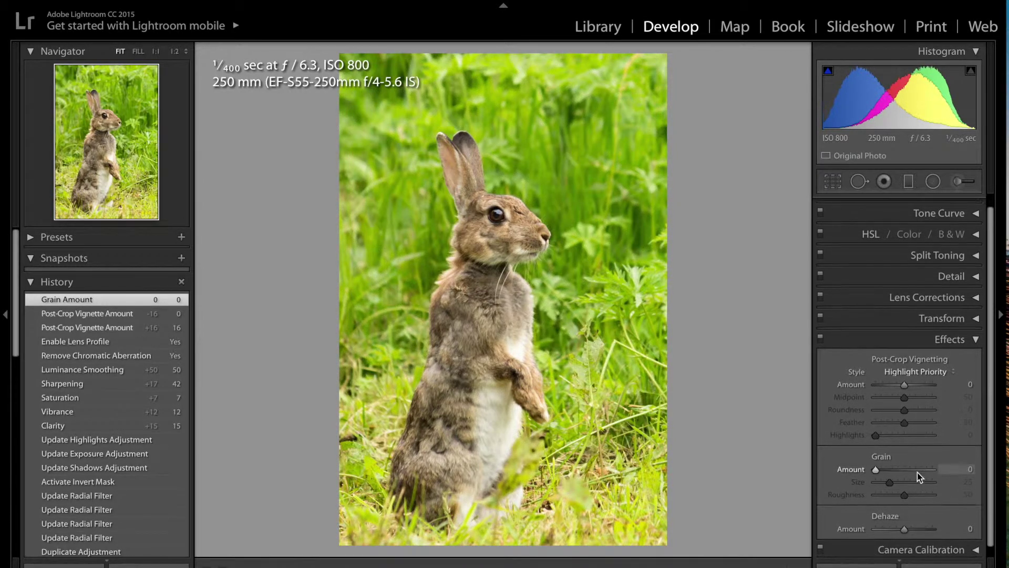
mouse_move(903, 524)
mouse_down()
mouse_move(934, 524)
mouse_move(894, 534)
mouse_move(946, 534)
mouse_move(910, 538)
mouse_up()
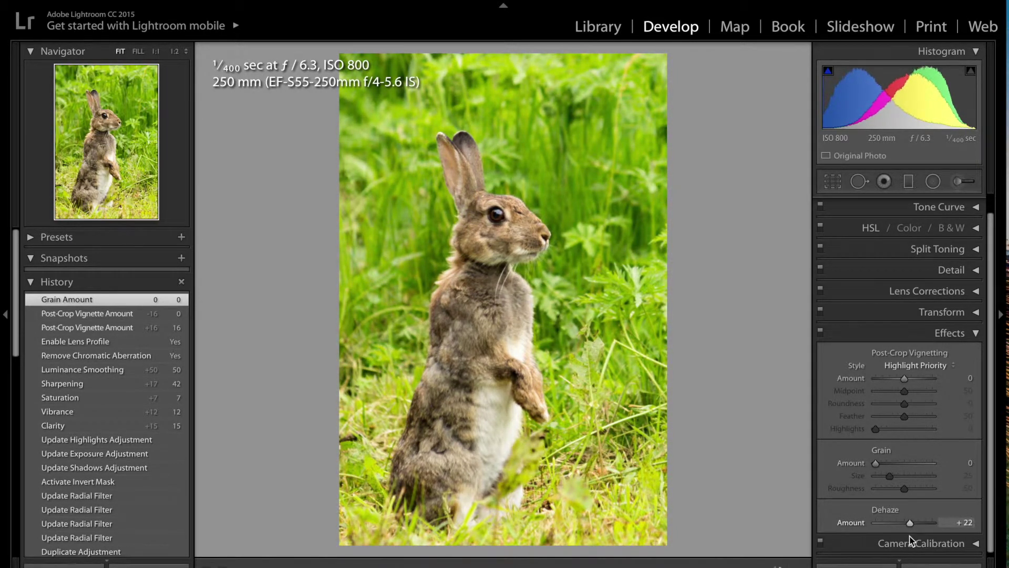
drag(909, 535, 903, 534)
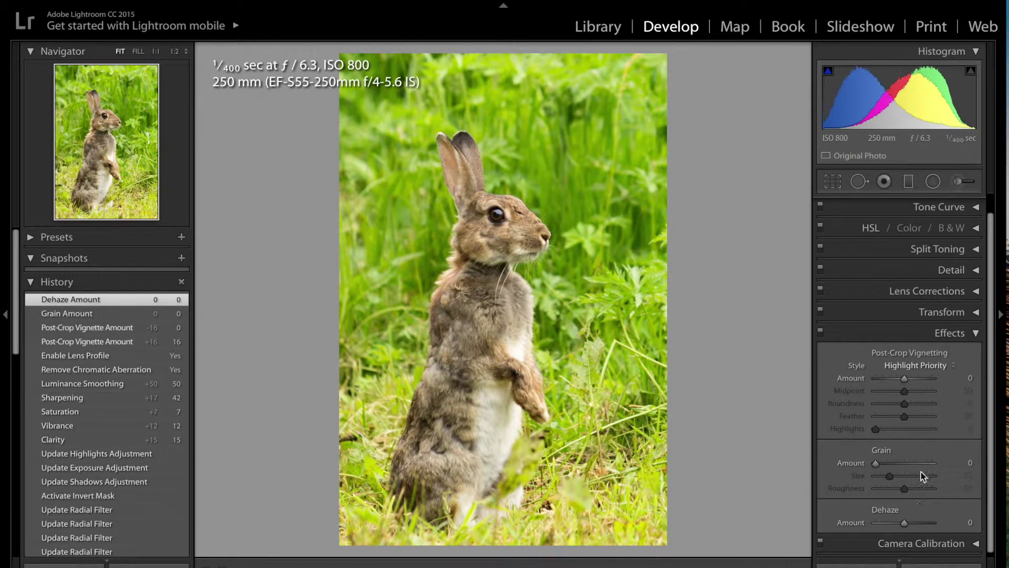
scroll(894, 457, down, 1)
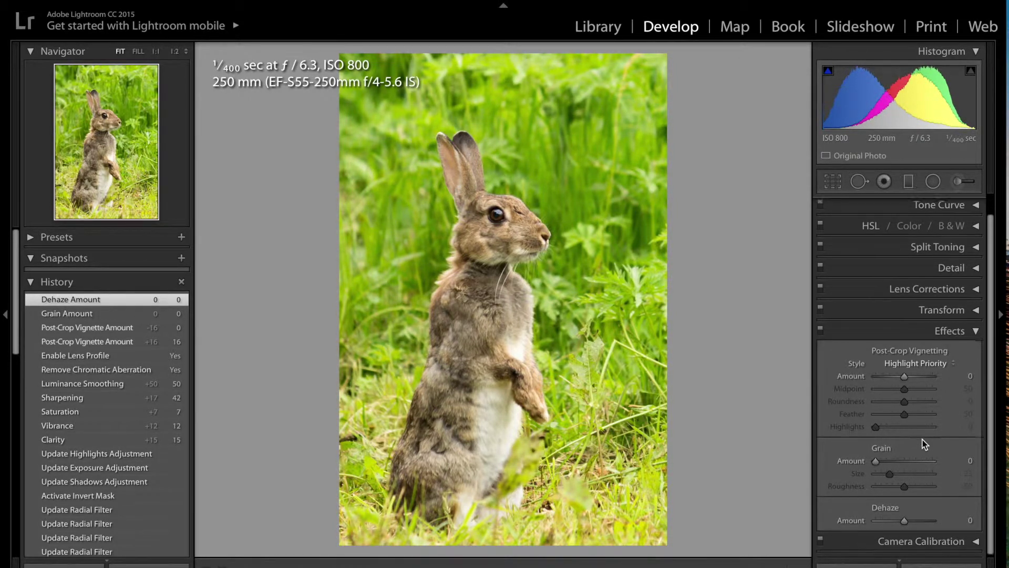
click(976, 330)
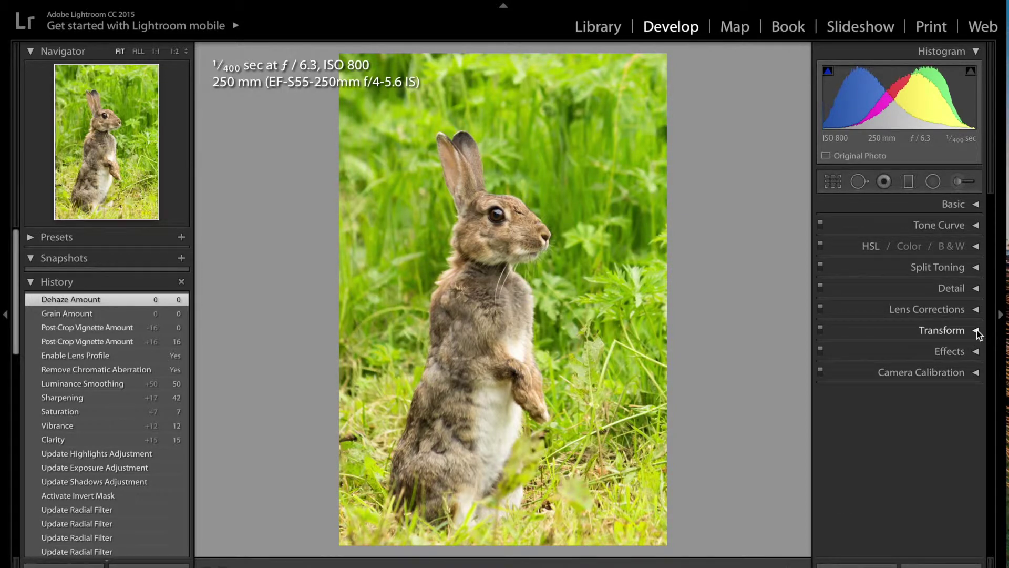
key(c)
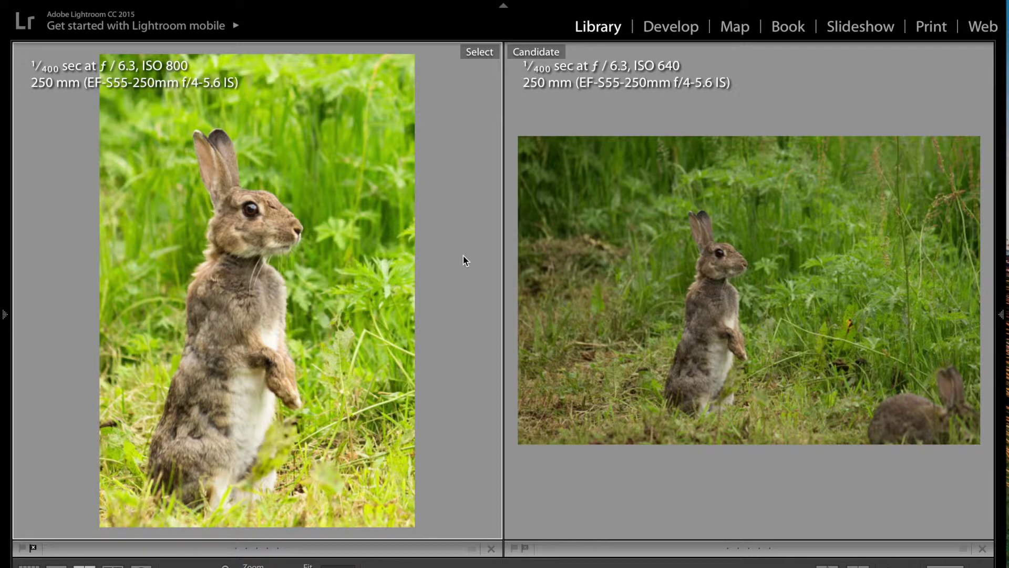
key(d)
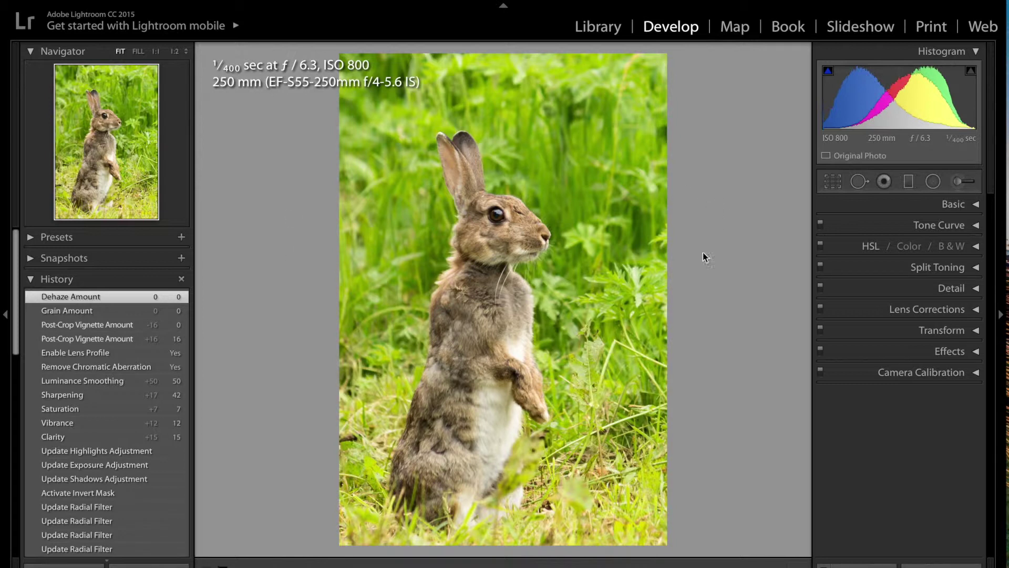
click(977, 205)
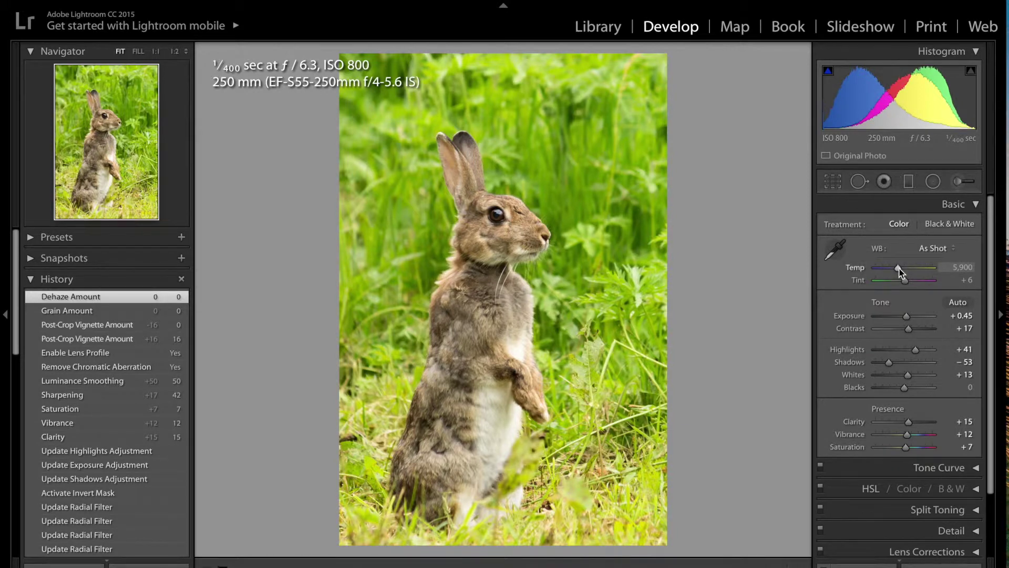
click(949, 224)
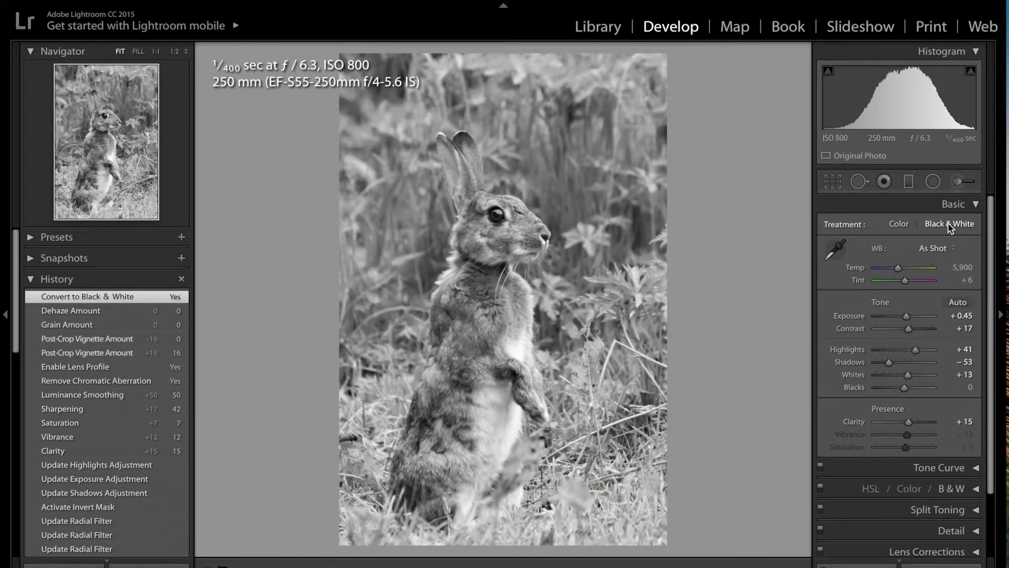
click(906, 223)
click(976, 205)
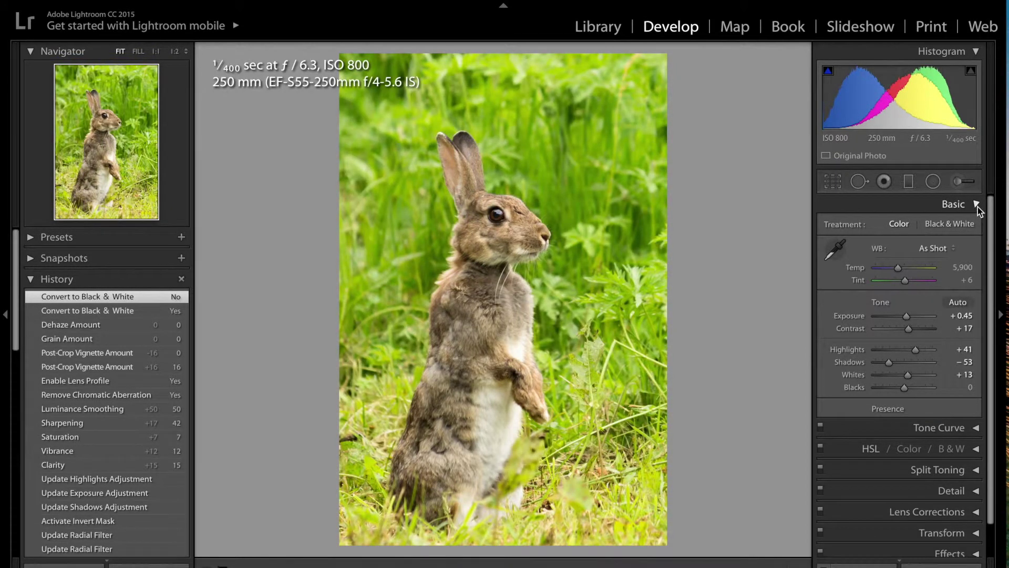
click(976, 246)
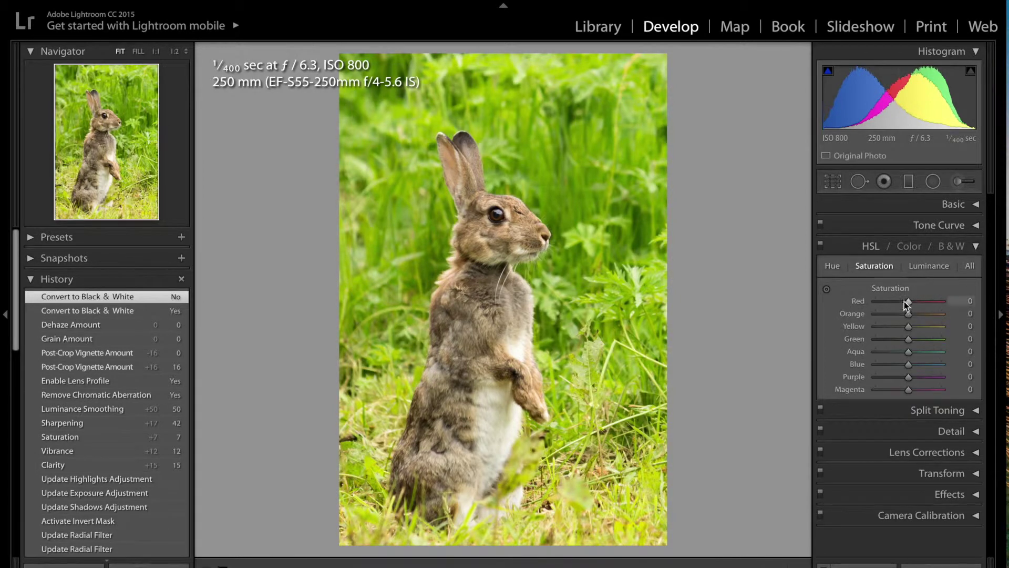
mouse_move(908, 339)
mouse_down()
mouse_move(876, 339)
mouse_move(940, 351)
mouse_move(878, 355)
mouse_move(911, 352)
mouse_up()
click(976, 246)
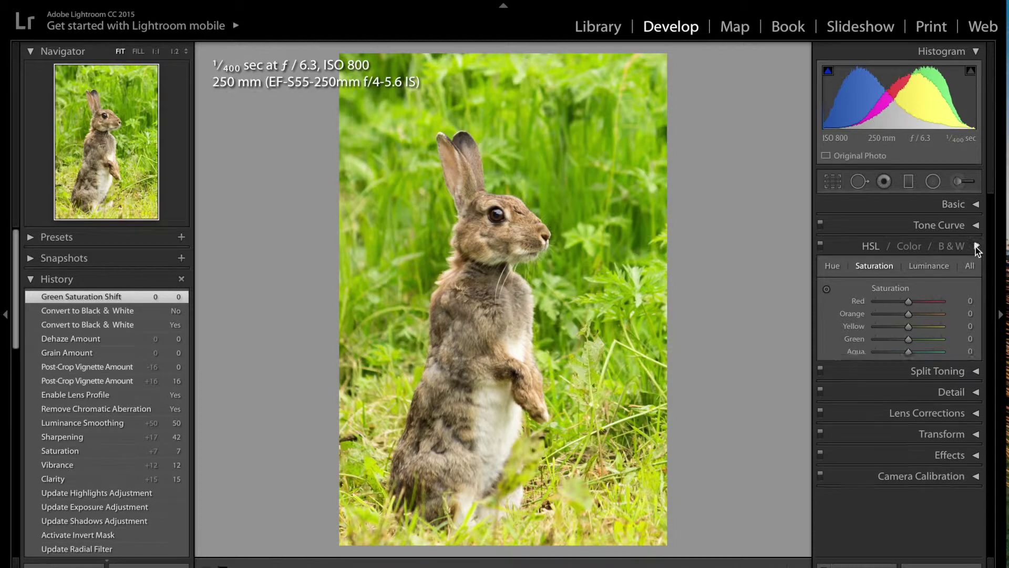